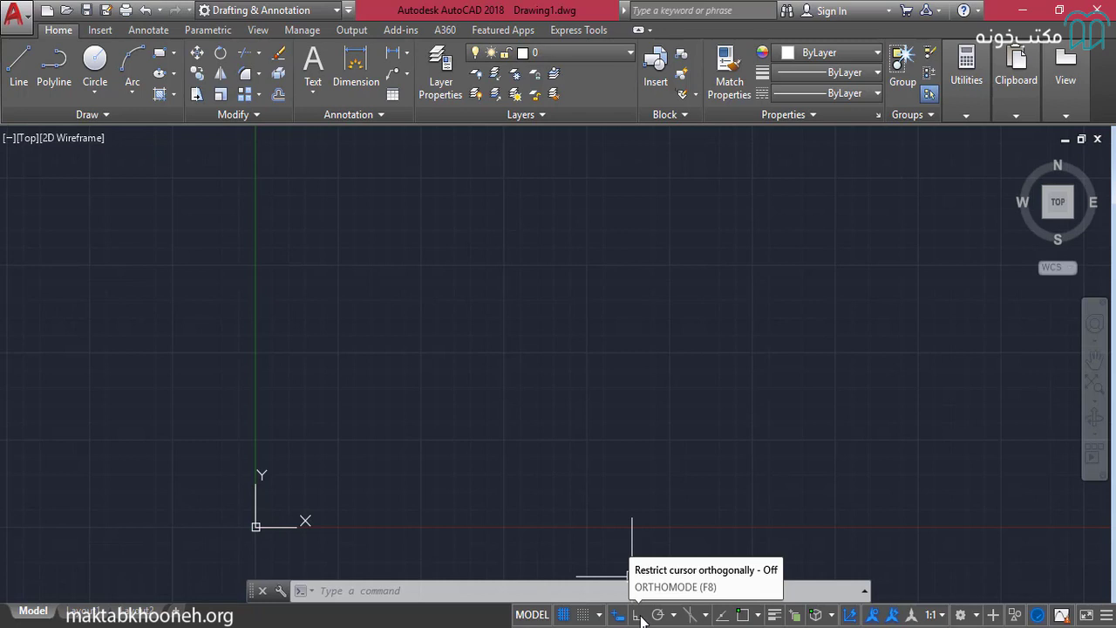
Step: Cancel a stray Line command and turn Ortho mode on
middle_drag(426, 392, 406, 394)
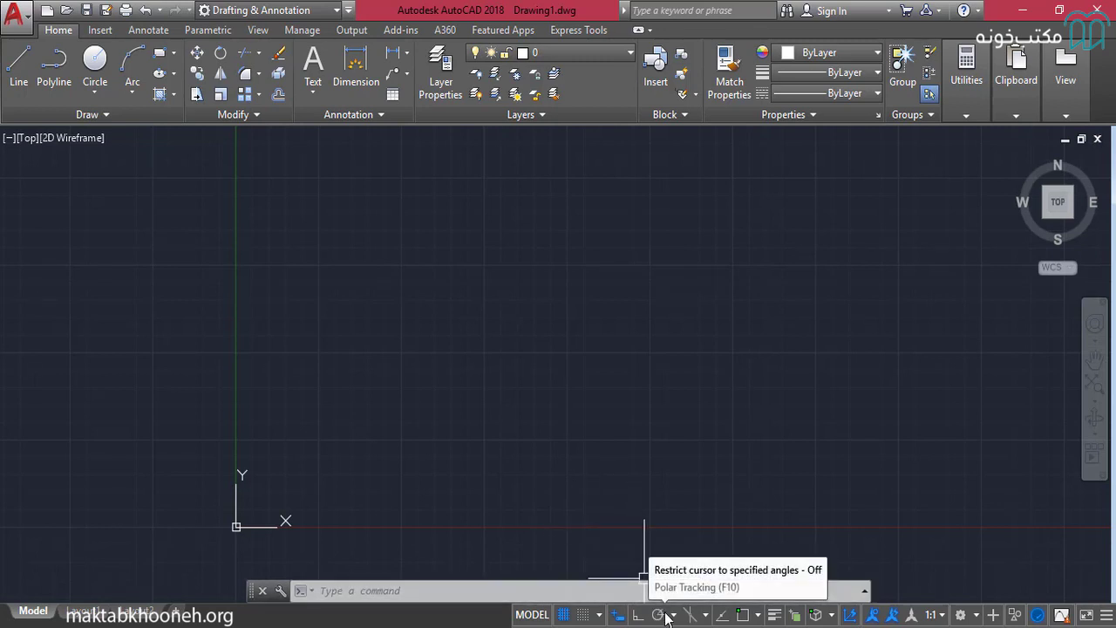
click(13, 91)
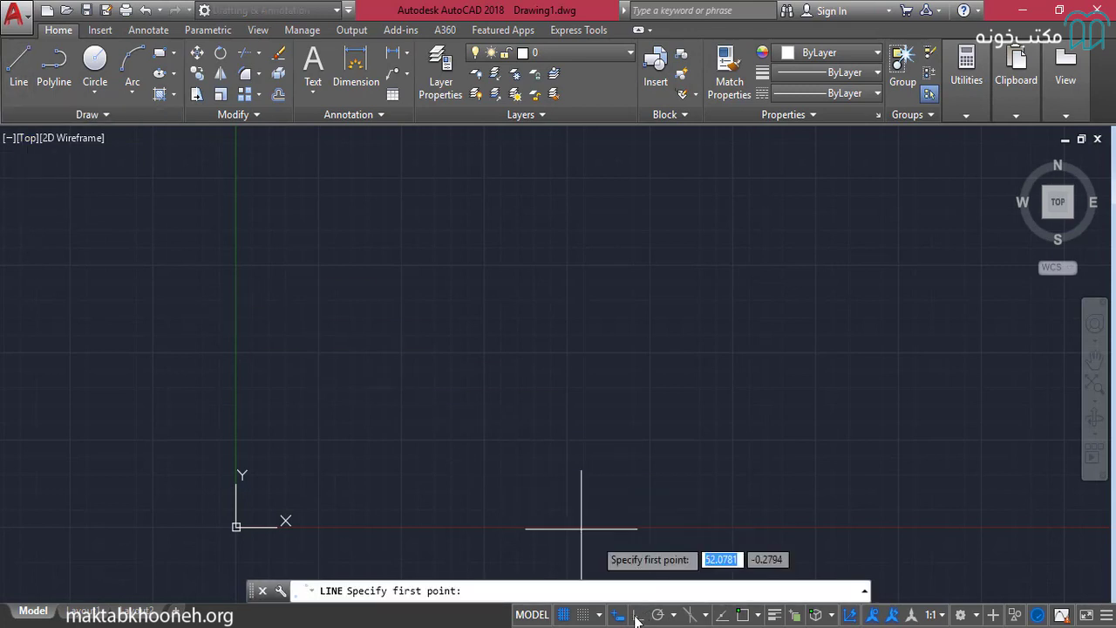
key(Escape)
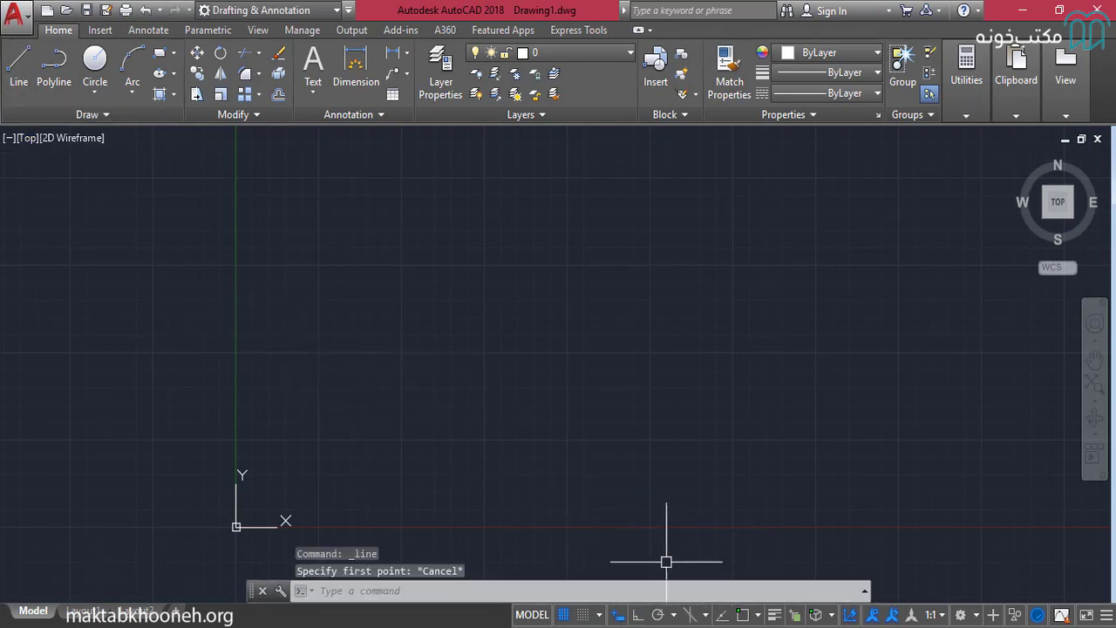
click(640, 615)
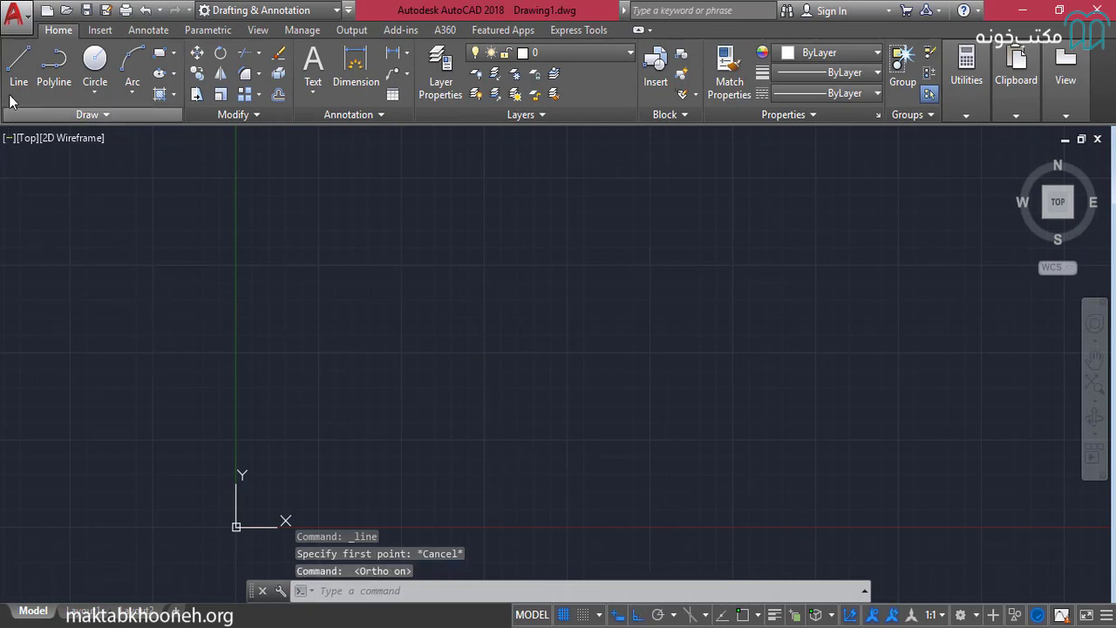
Step: Draw a 50-unit horizontal line heading right from a picked start point
click(17, 66)
middle_drag(324, 333, 392, 309)
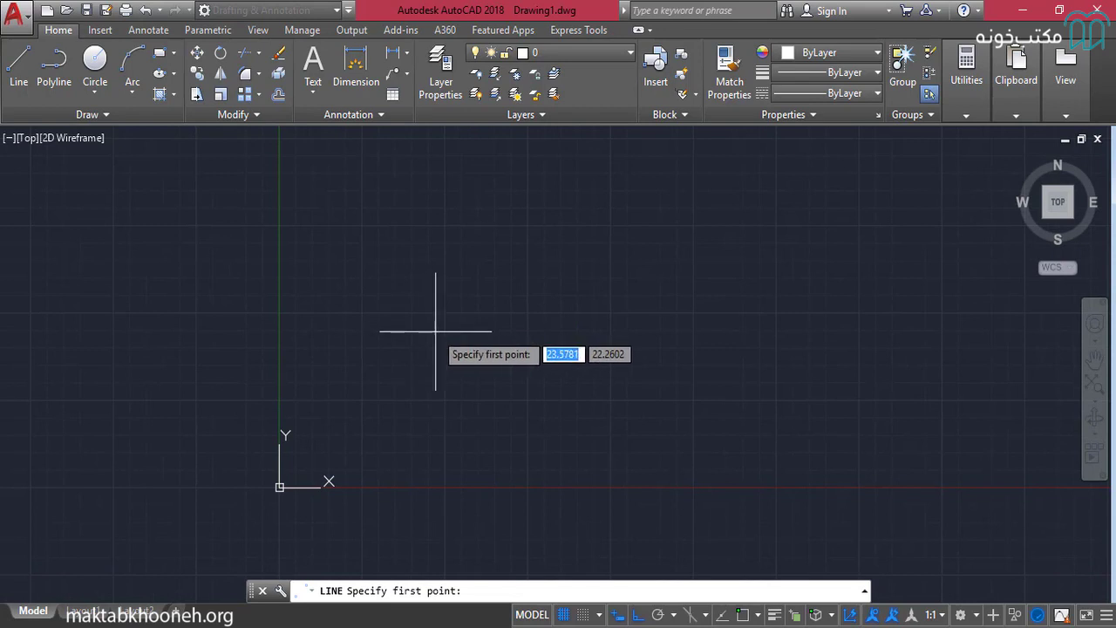
middle_drag(408, 294, 392, 319)
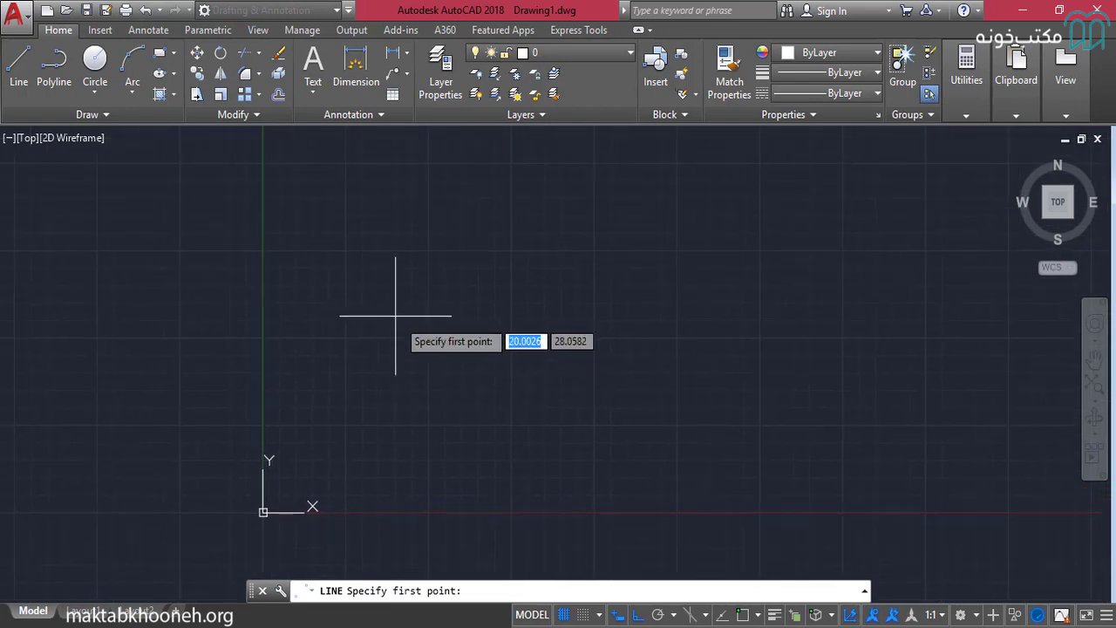
click(414, 332)
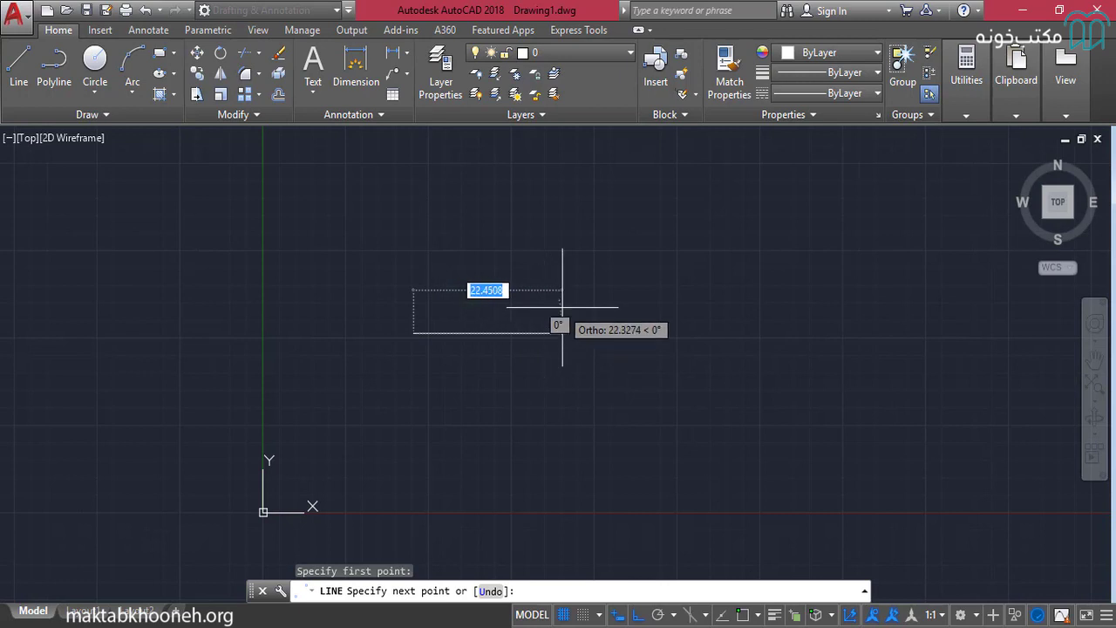
middle_drag(528, 298, 531, 313)
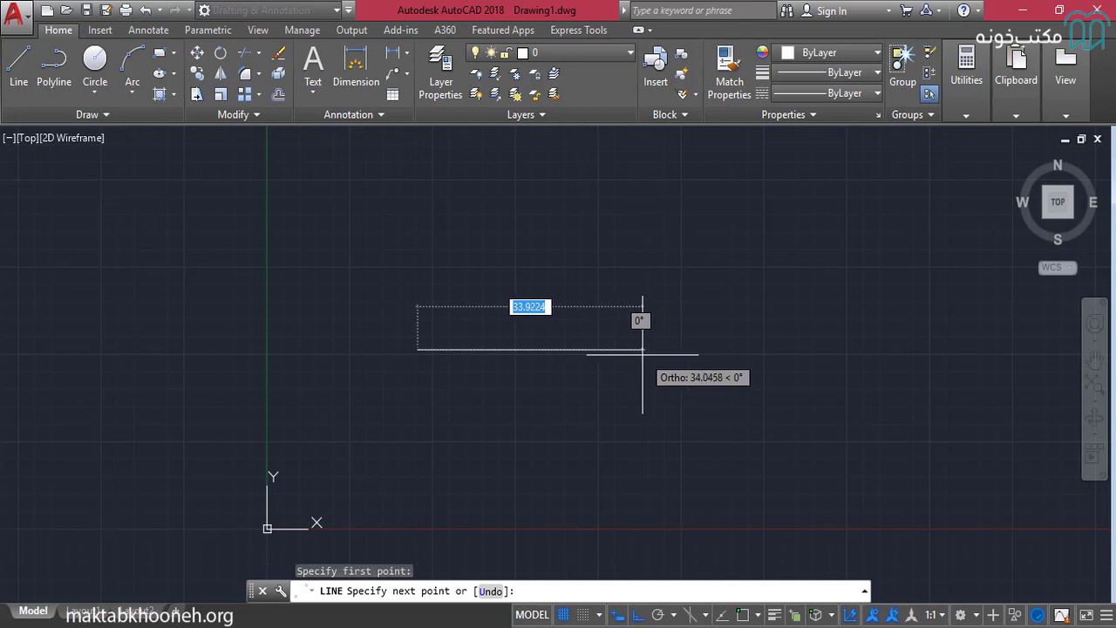
text(5)
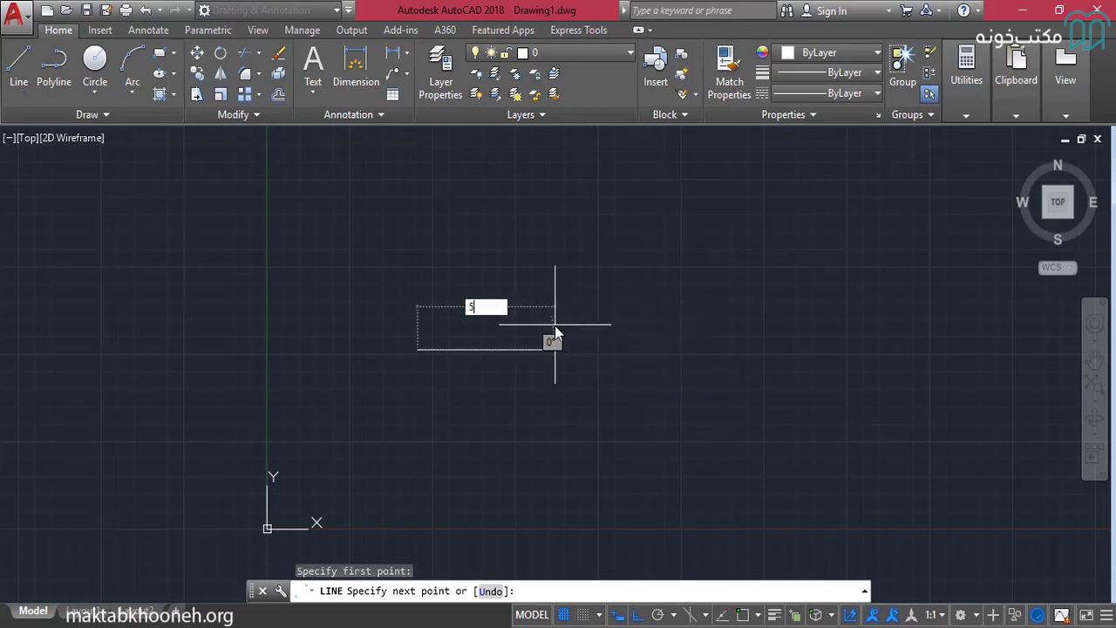
text(0)
key(Return)
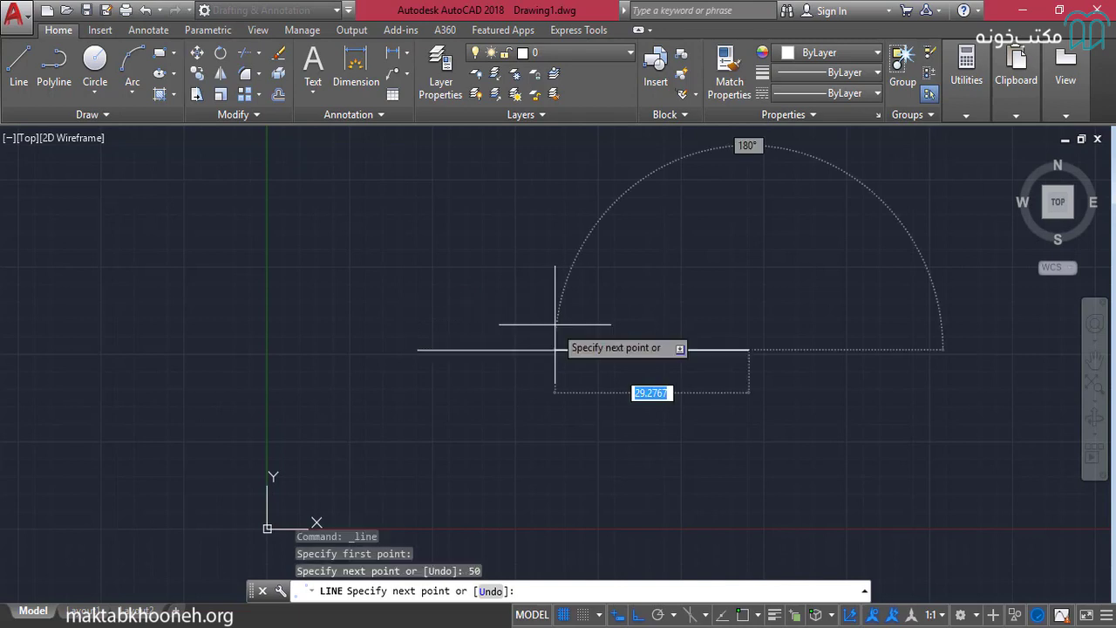
key(Escape)
middle_drag(682, 286, 603, 248)
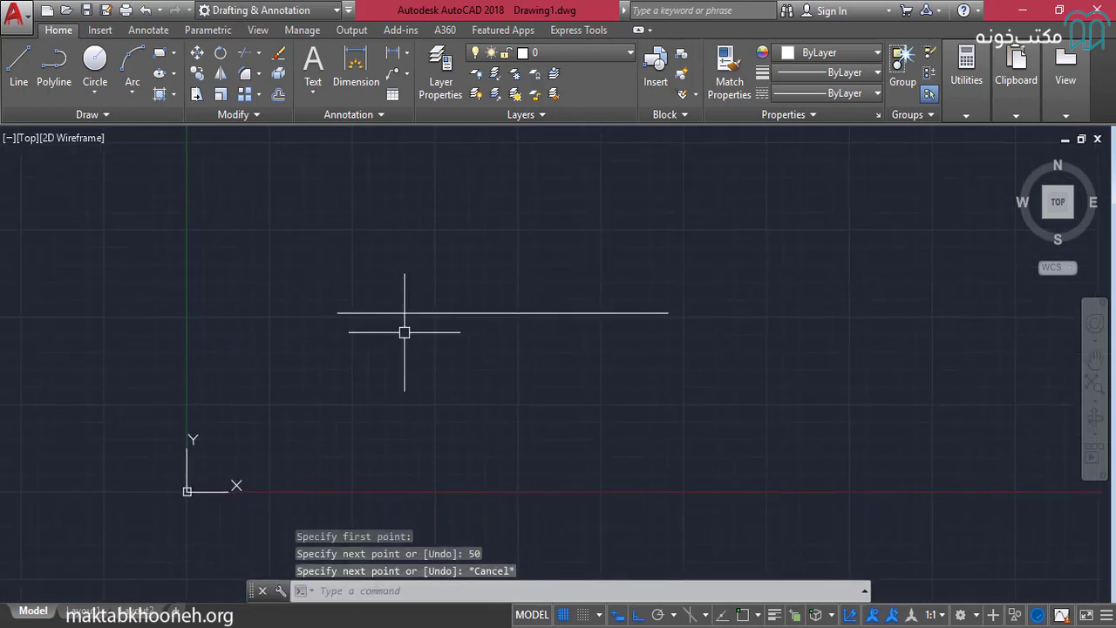
Step: Start a line above the 50-unit line and draw the square's 20-unit bottom edge
middle_drag(368, 333, 361, 352)
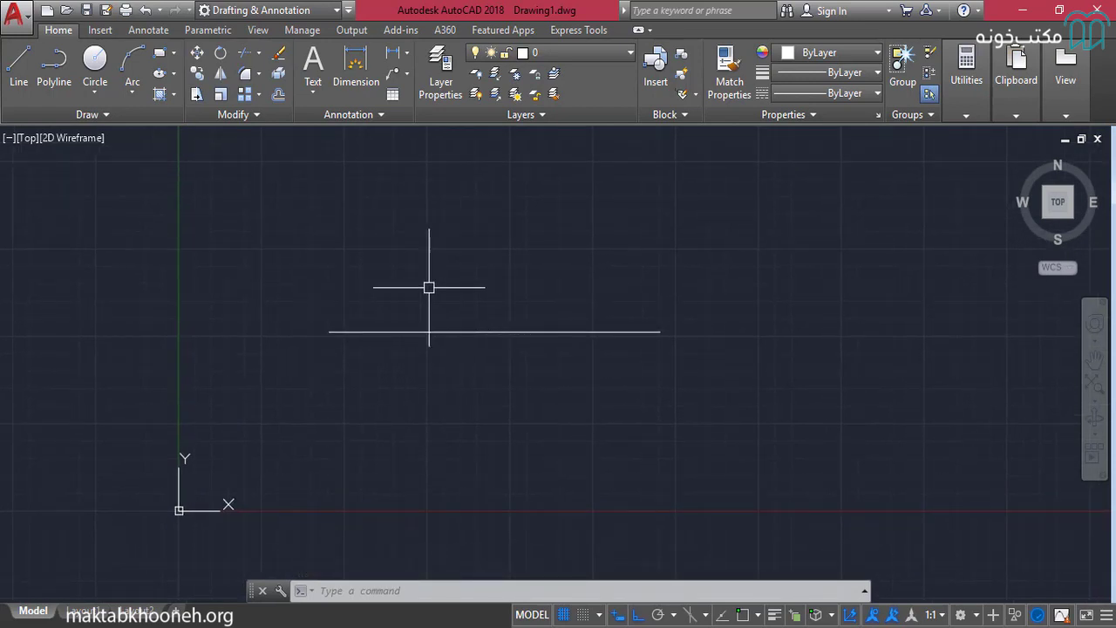
middle_drag(406, 252, 401, 314)
scroll(401, 313, down, 2)
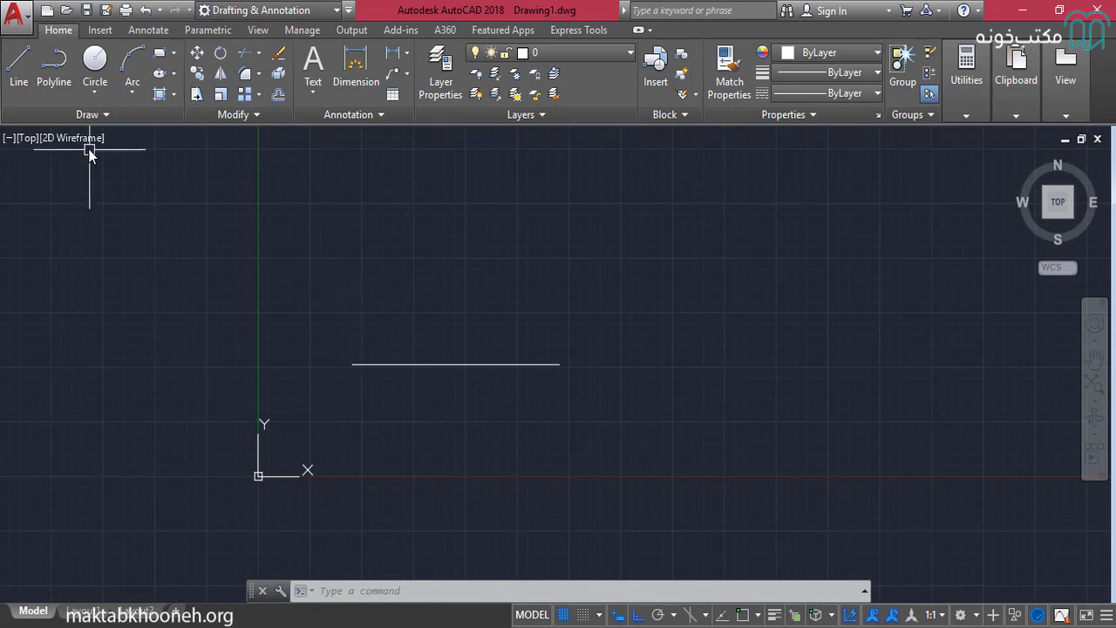
click(18, 66)
middle_drag(404, 261, 411, 357)
middle_drag(410, 305, 402, 346)
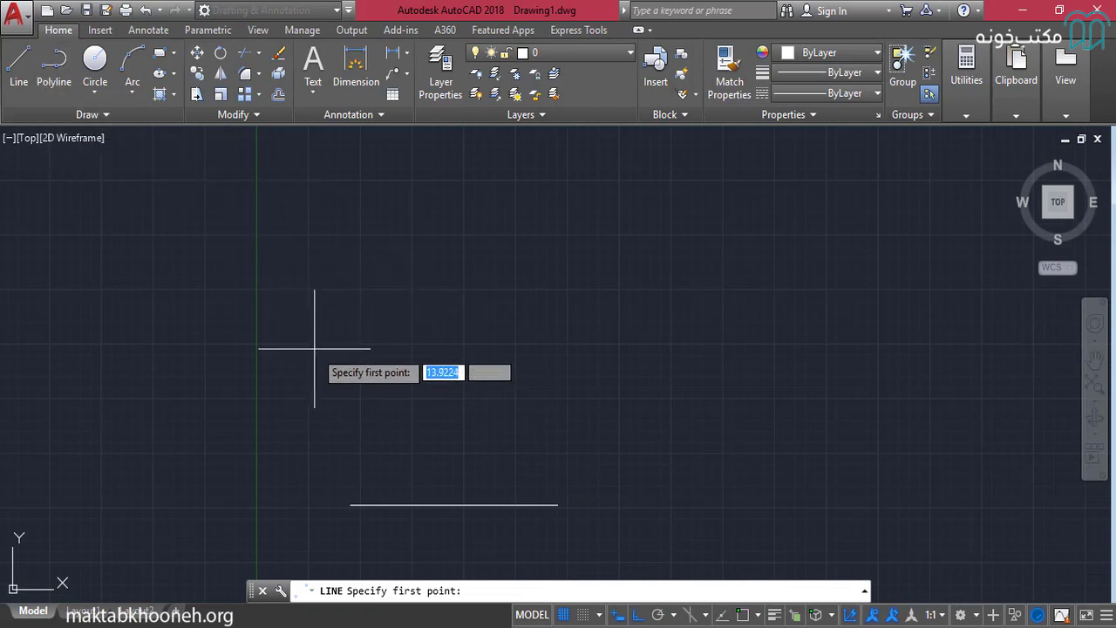
click(333, 366)
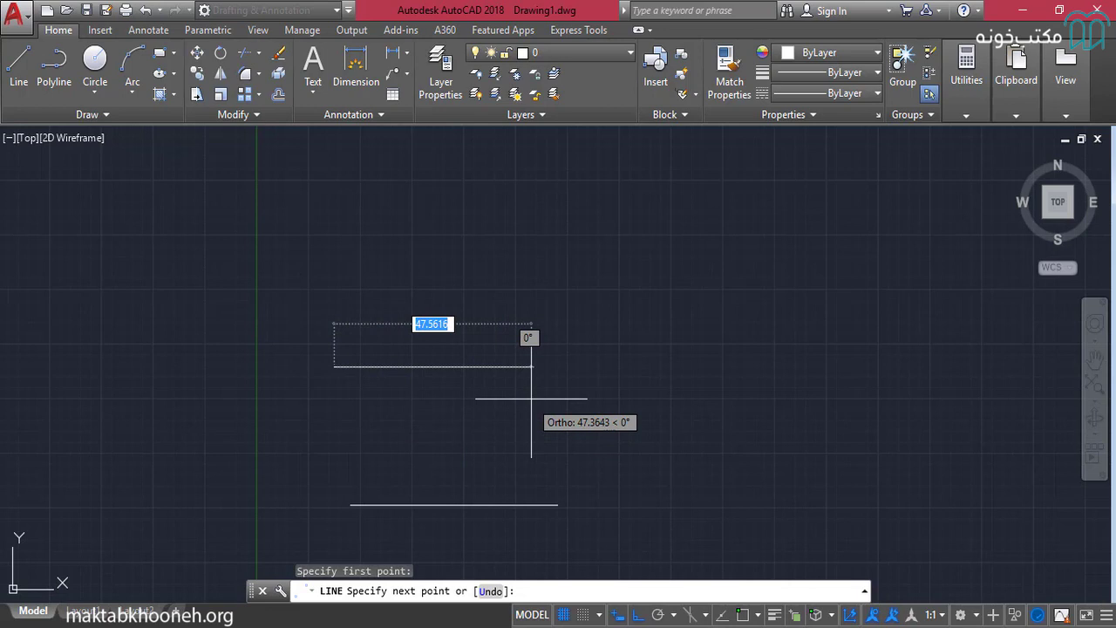
text(20)
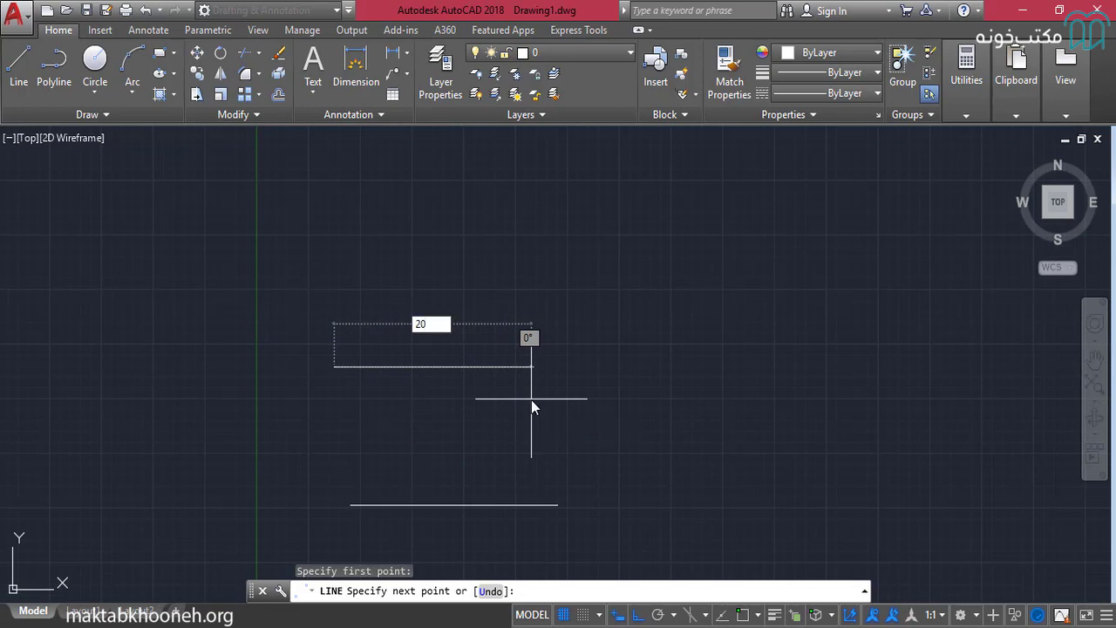
key(Return)
Step: Add the 20-unit right, top and left edges to close the square
scroll(412, 267, up, 2)
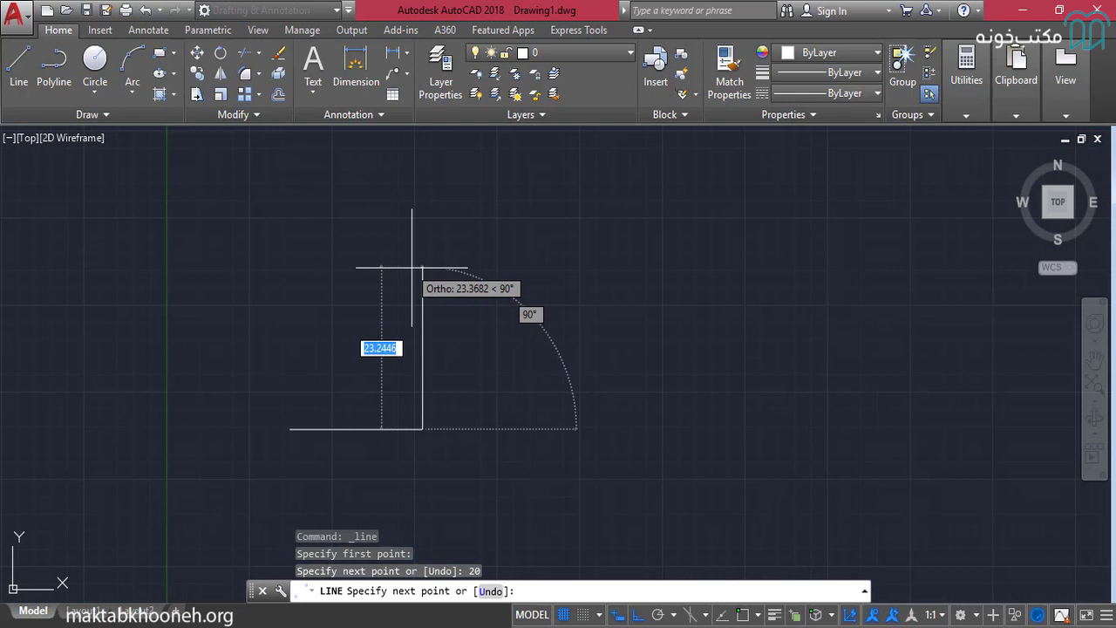
text(20)
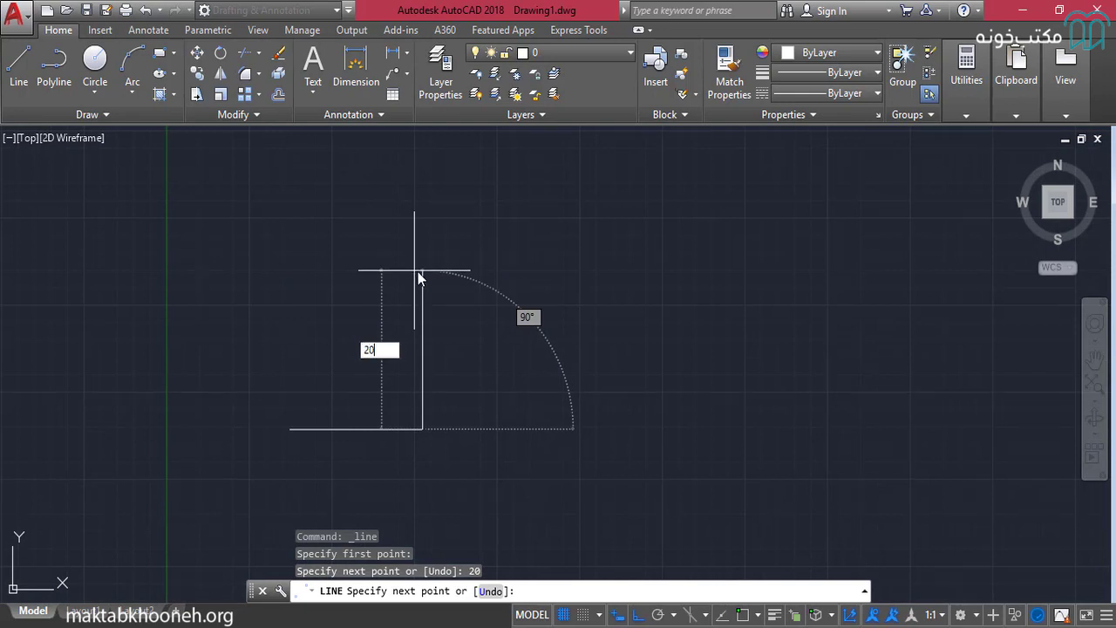
key(Return)
text(20)
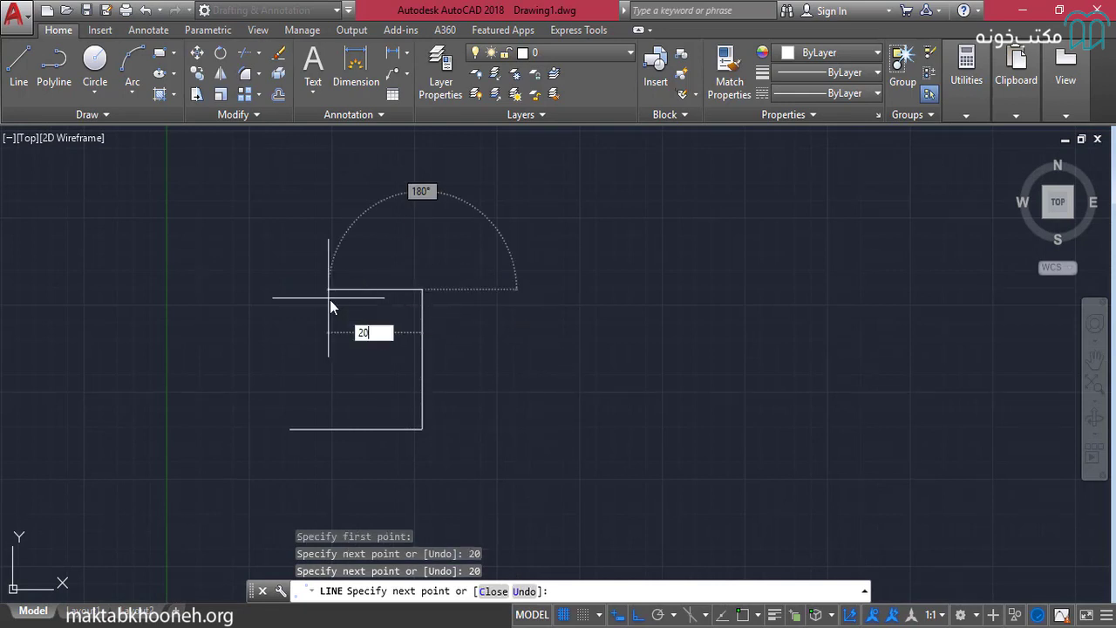
key(Return)
text(20)
key(Return)
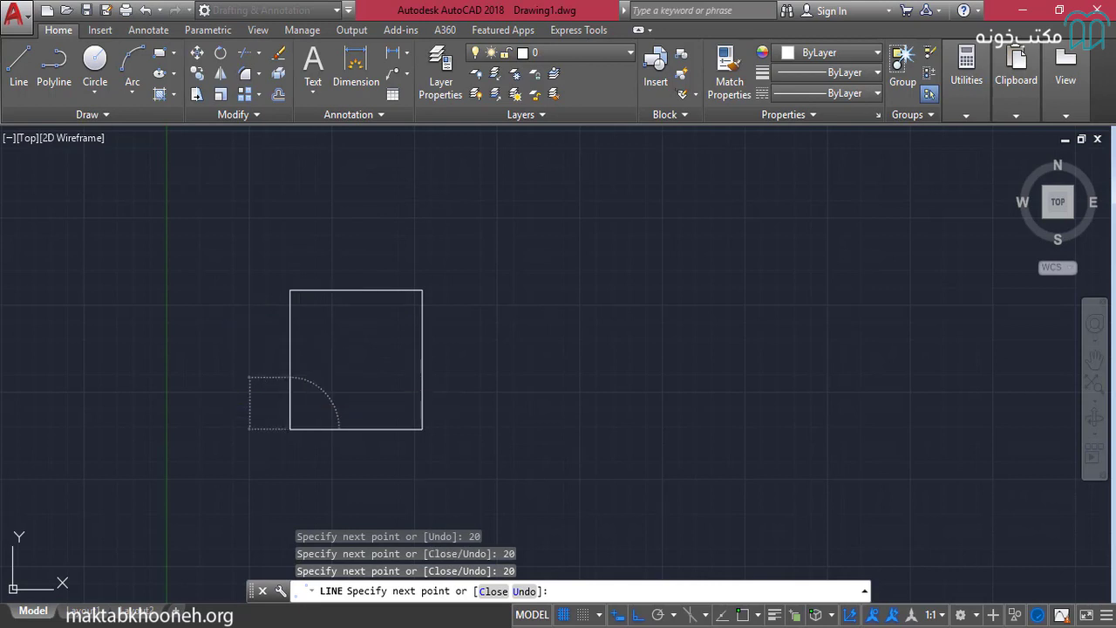
key(Return)
scroll(374, 274, down, 1)
scroll(374, 276, down, 1)
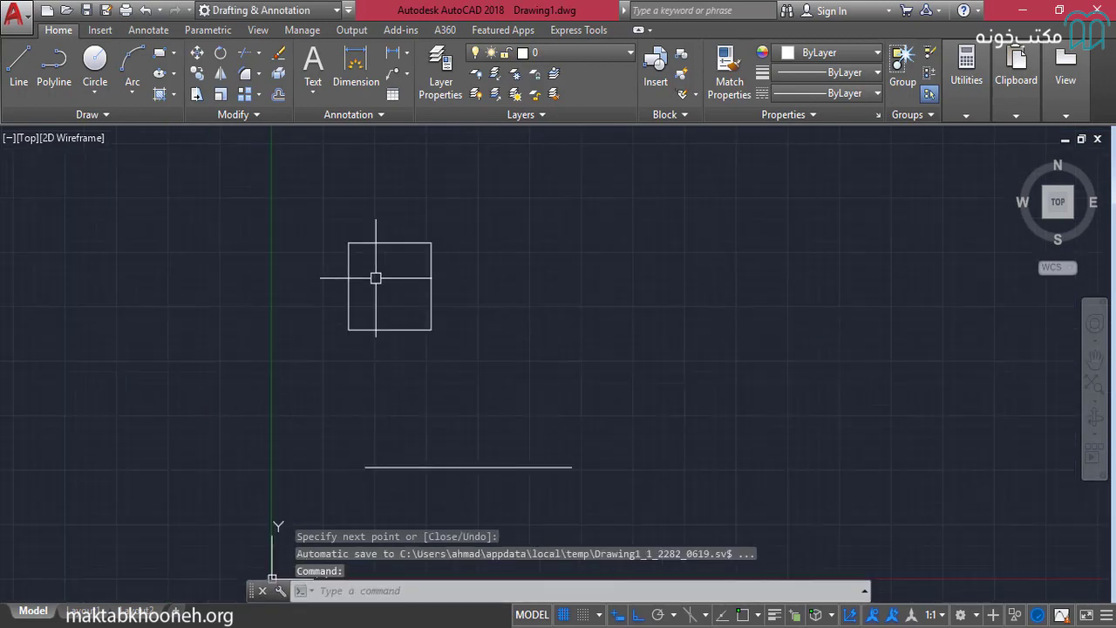
Step: Start a new line with Ortho turned off and Polar Tracking turned on
mouse_move(436, 324)
middle_down()
mouse_move(414, 317)
mouse_move(388, 281)
middle_up()
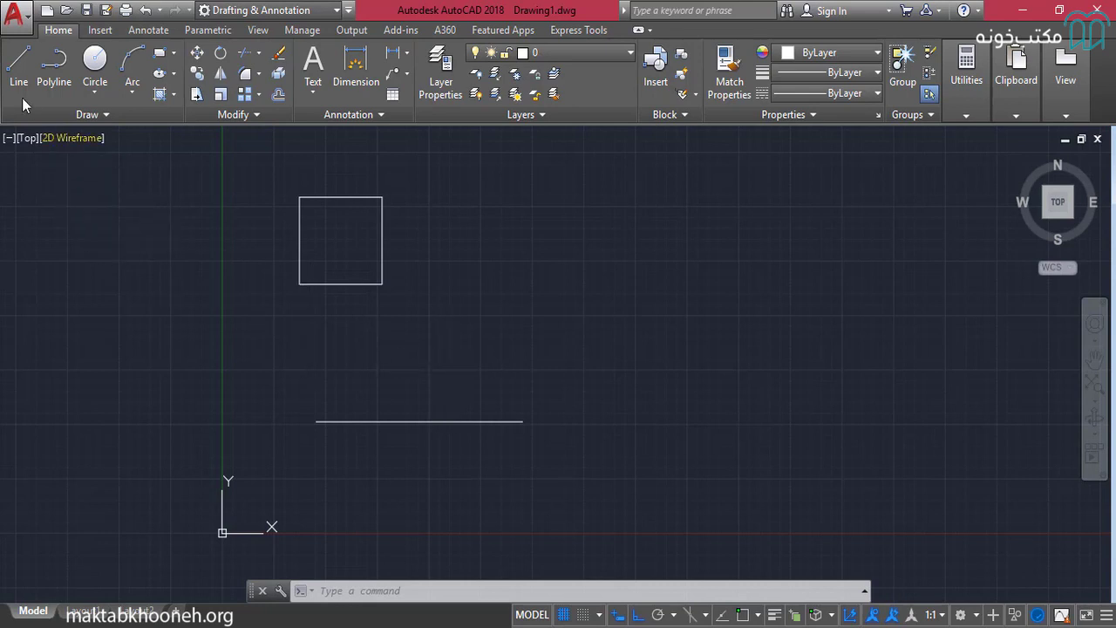
click(19, 70)
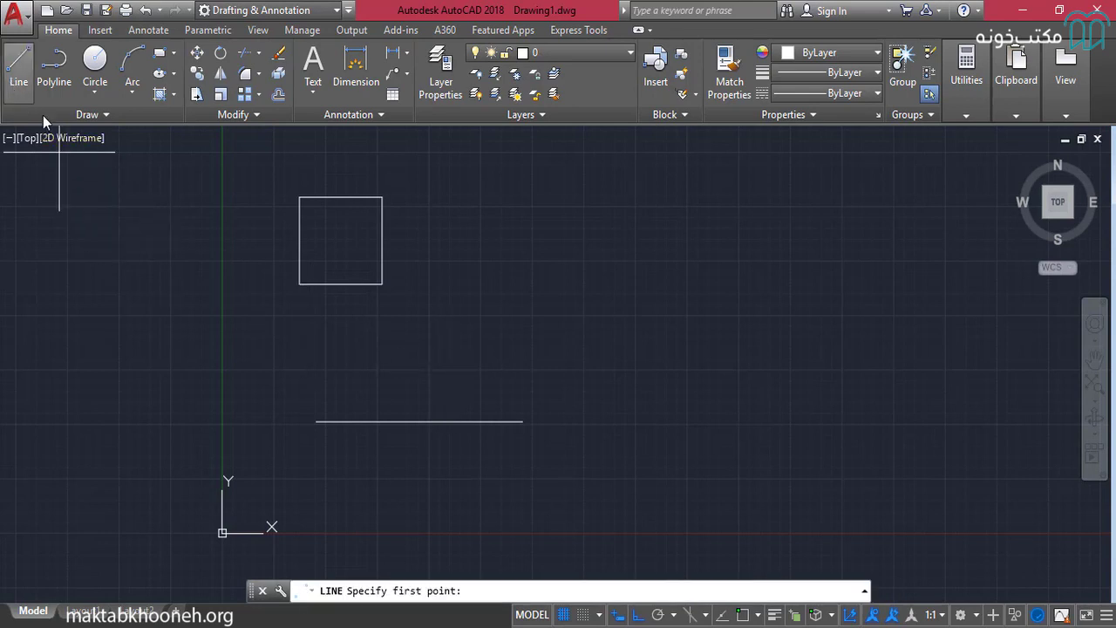
click(638, 616)
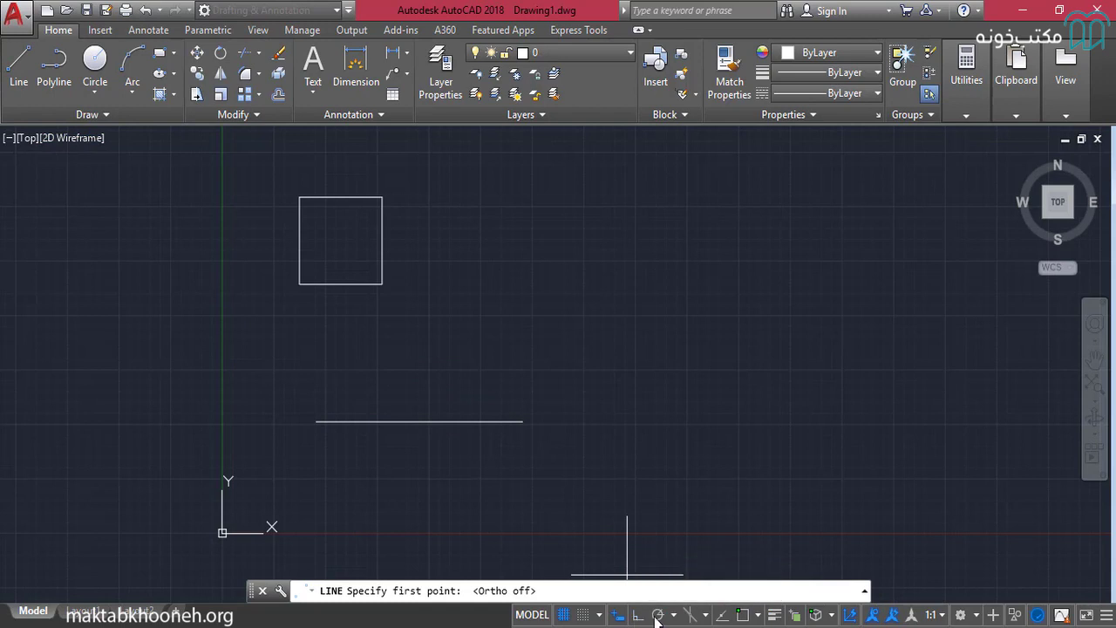
click(660, 619)
middle_drag(636, 444, 565, 454)
middle_drag(535, 403, 491, 431)
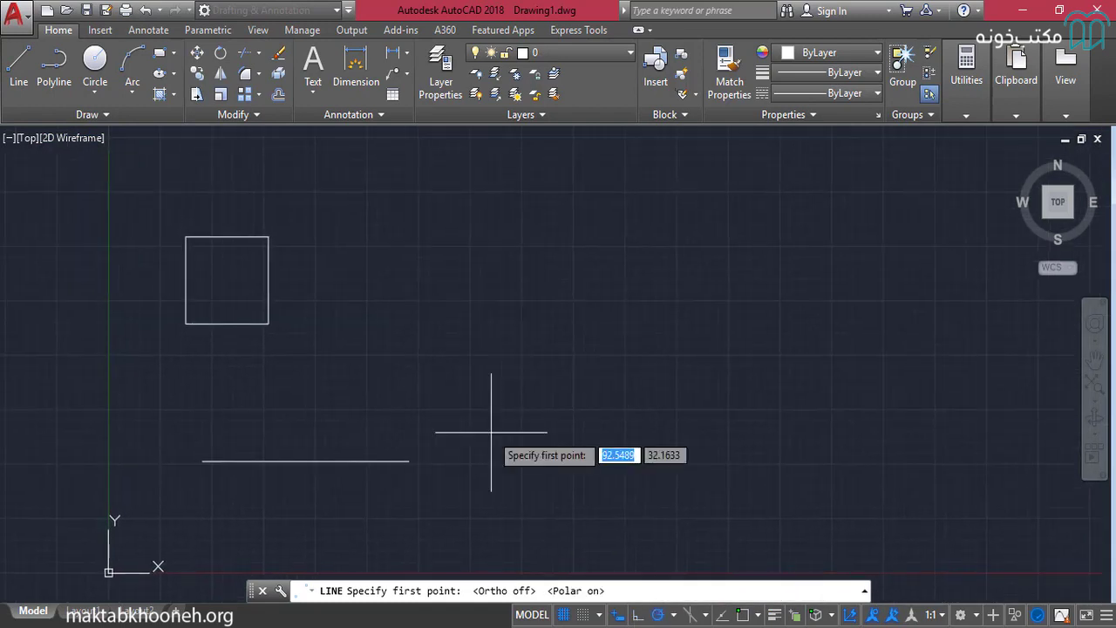
Step: From a new start point, draw 30 units horizontally, then 40 units along the 45° polar track
click(467, 375)
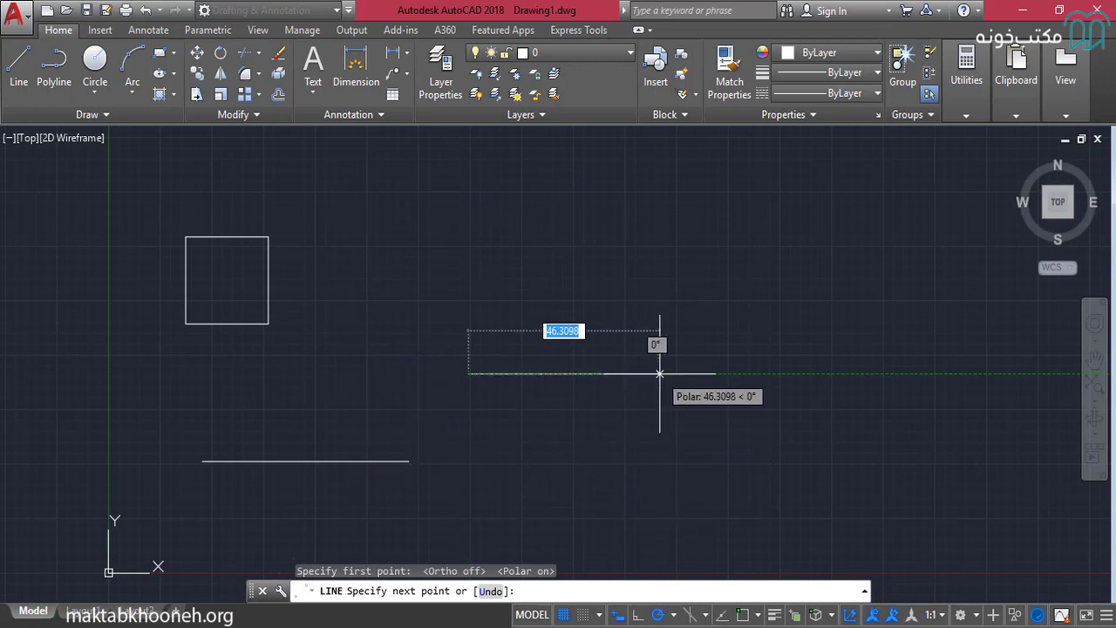
middle_drag(607, 226, 598, 277)
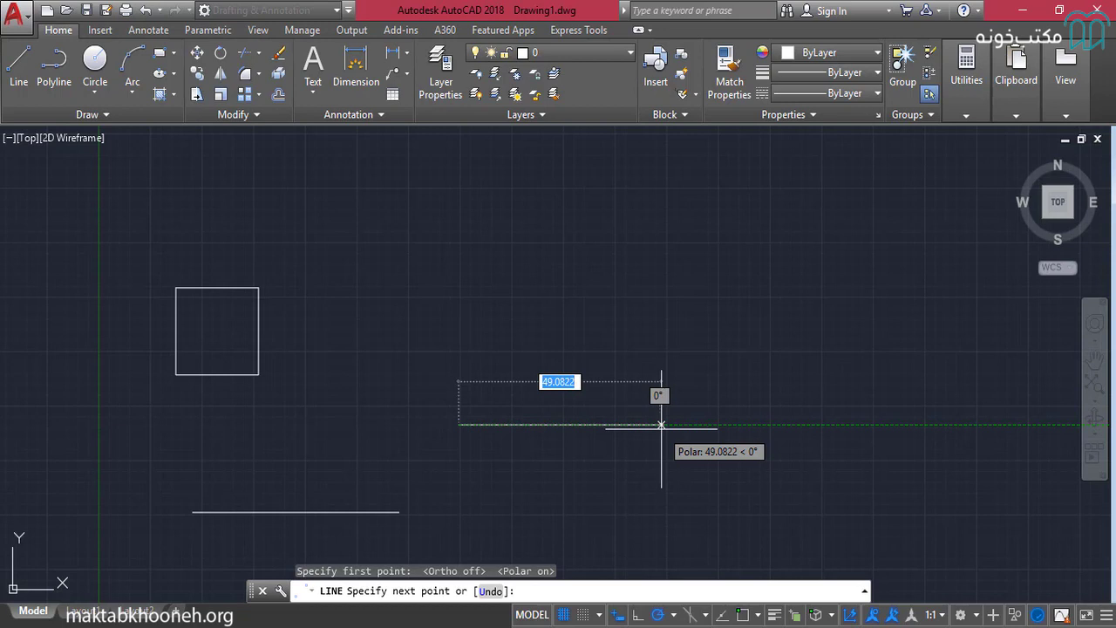
text(3)
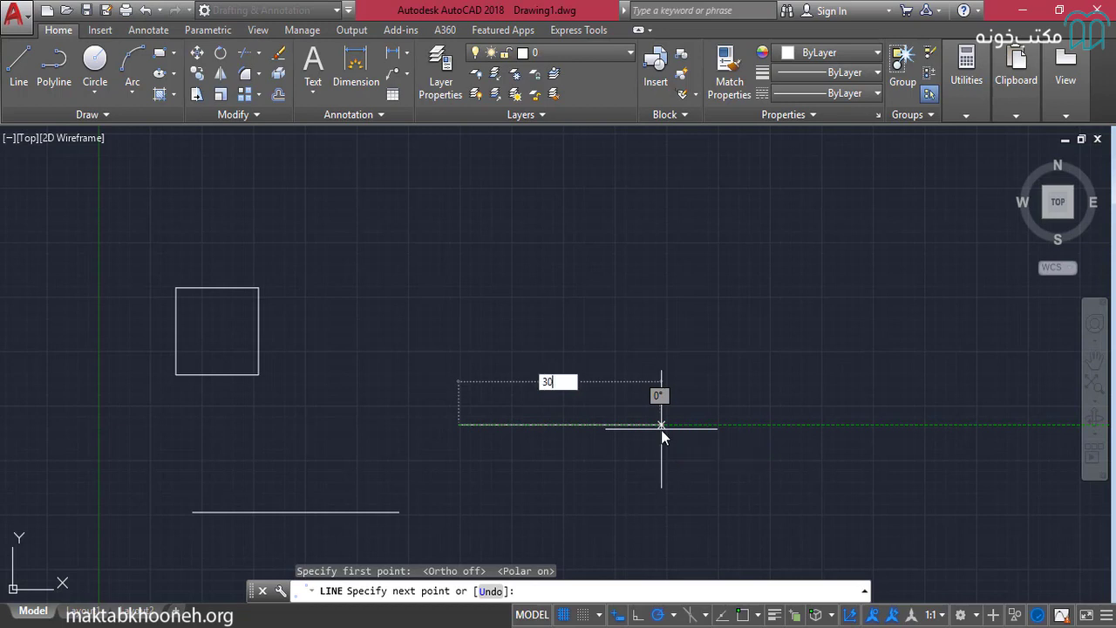
text(0)
key(Return)
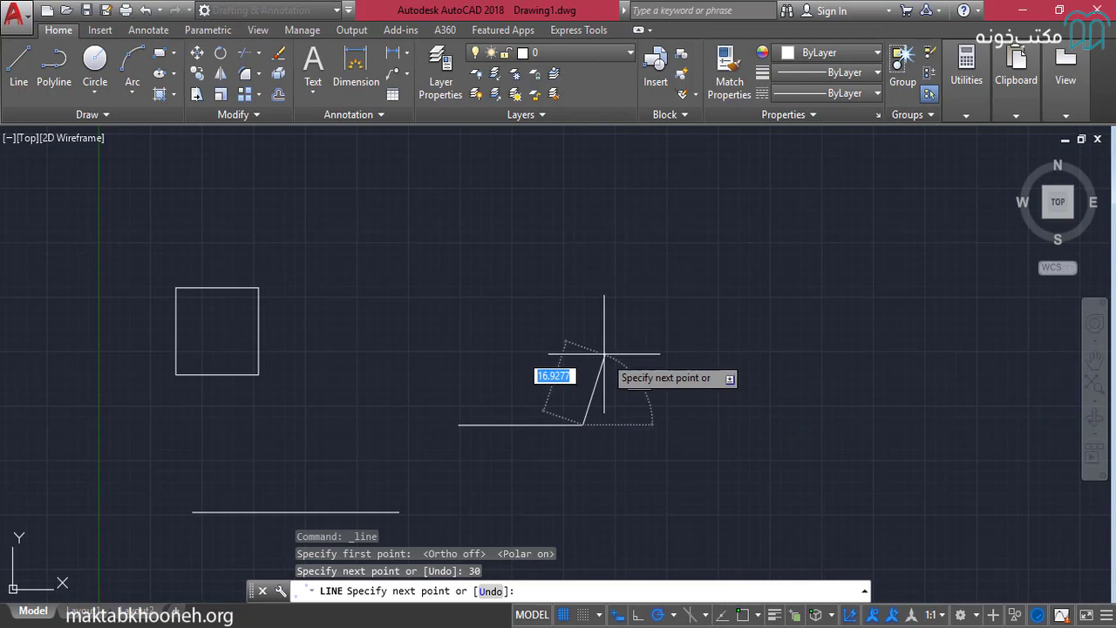
scroll(572, 412, up, 2)
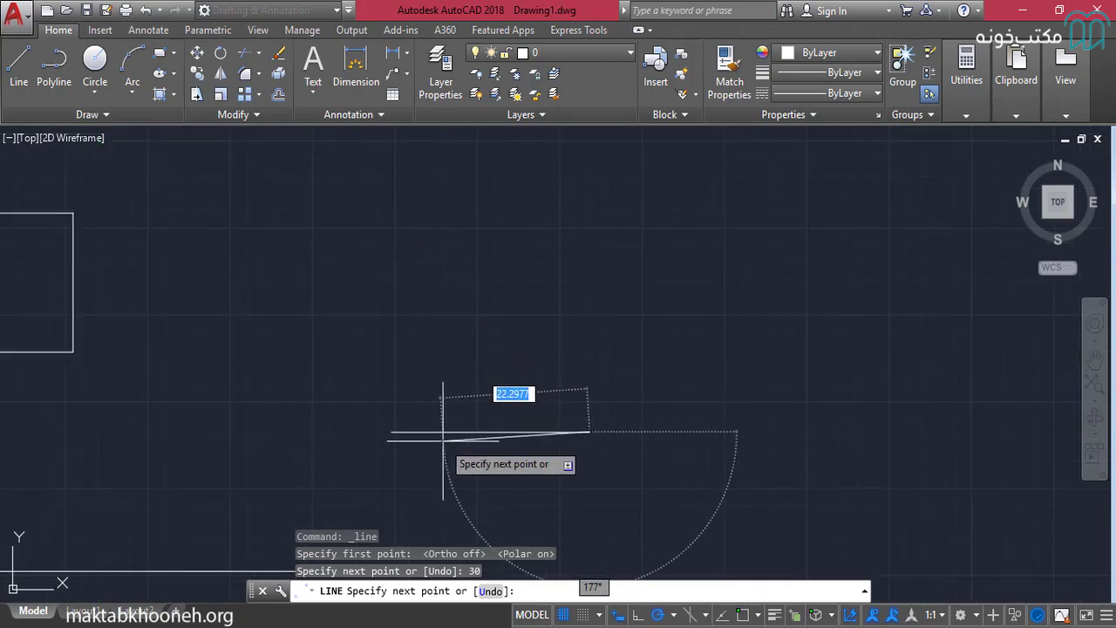
middle_drag(639, 370, 578, 430)
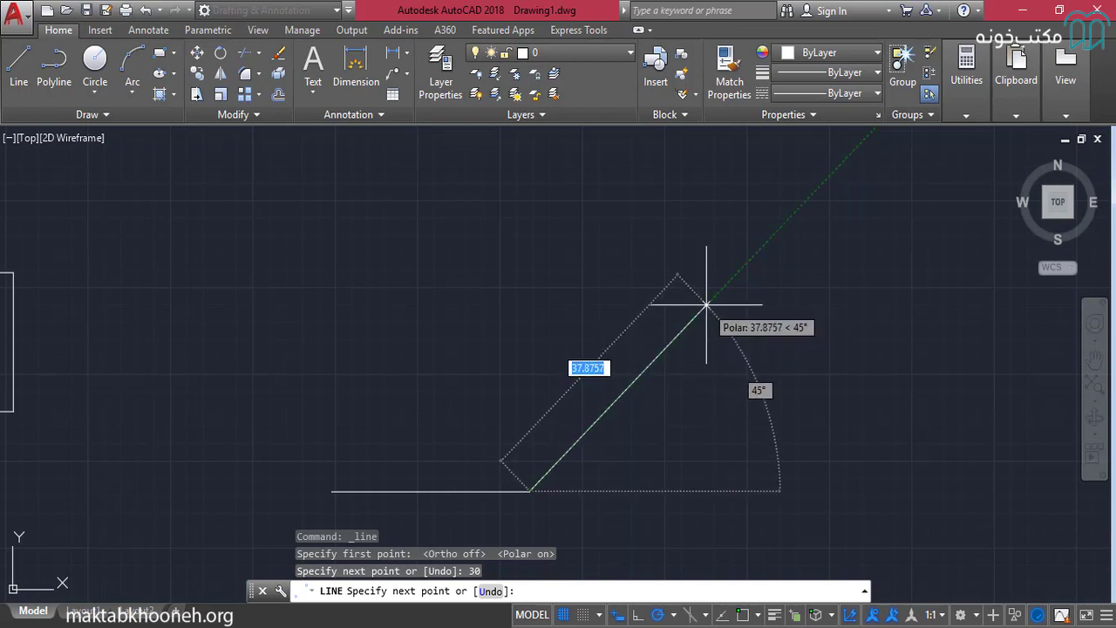
text(4)
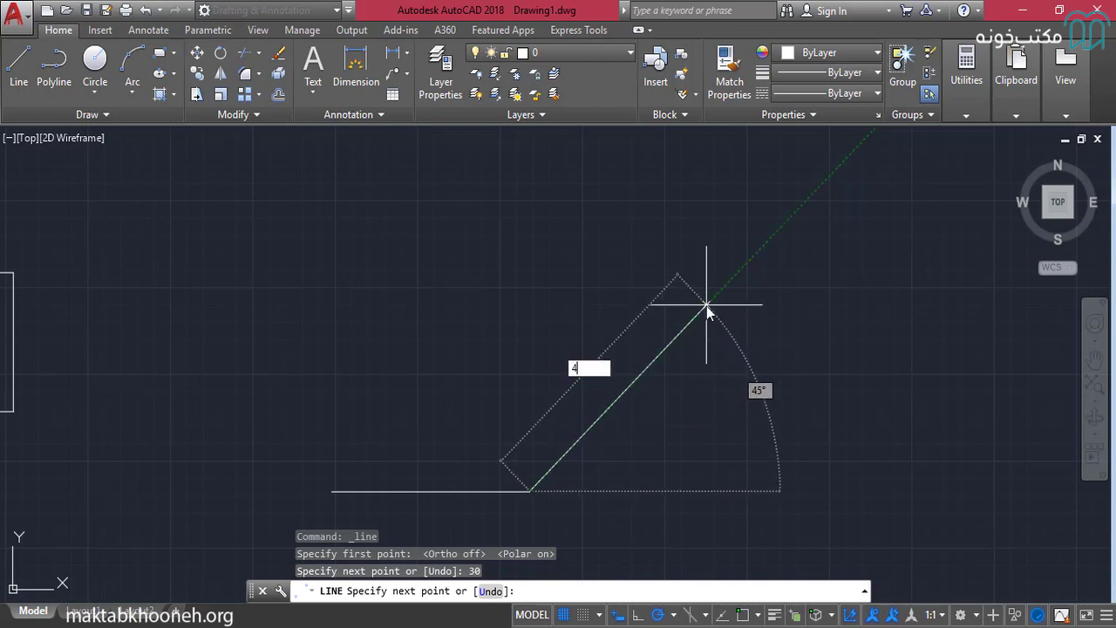
text(0)
key(Return)
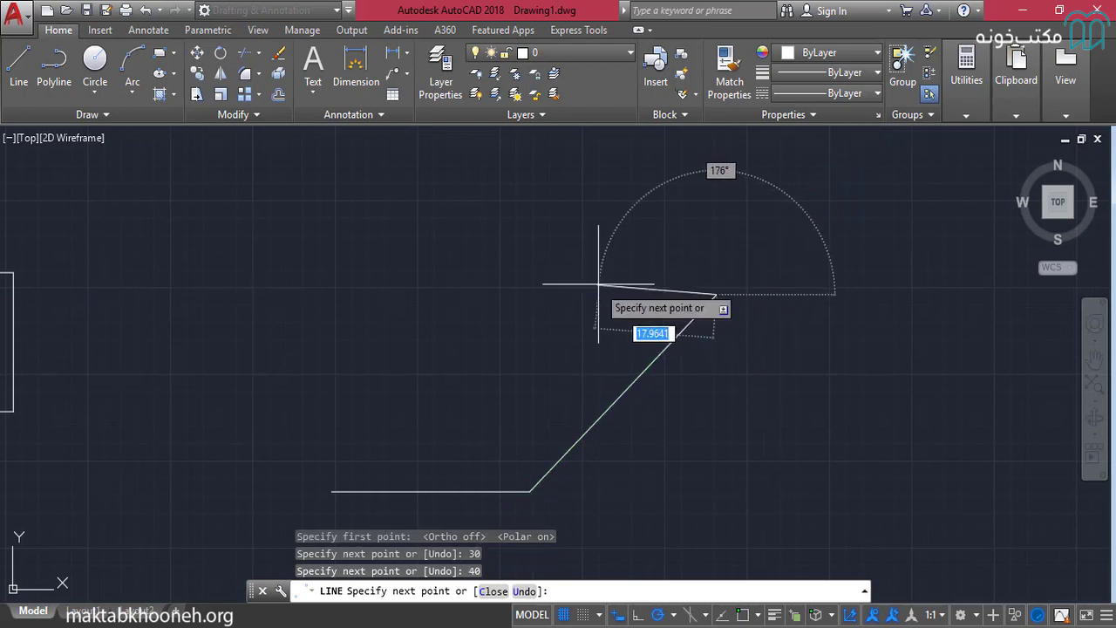
key(Escape)
scroll(598, 284, down, 2)
middle_drag(603, 261, 598, 231)
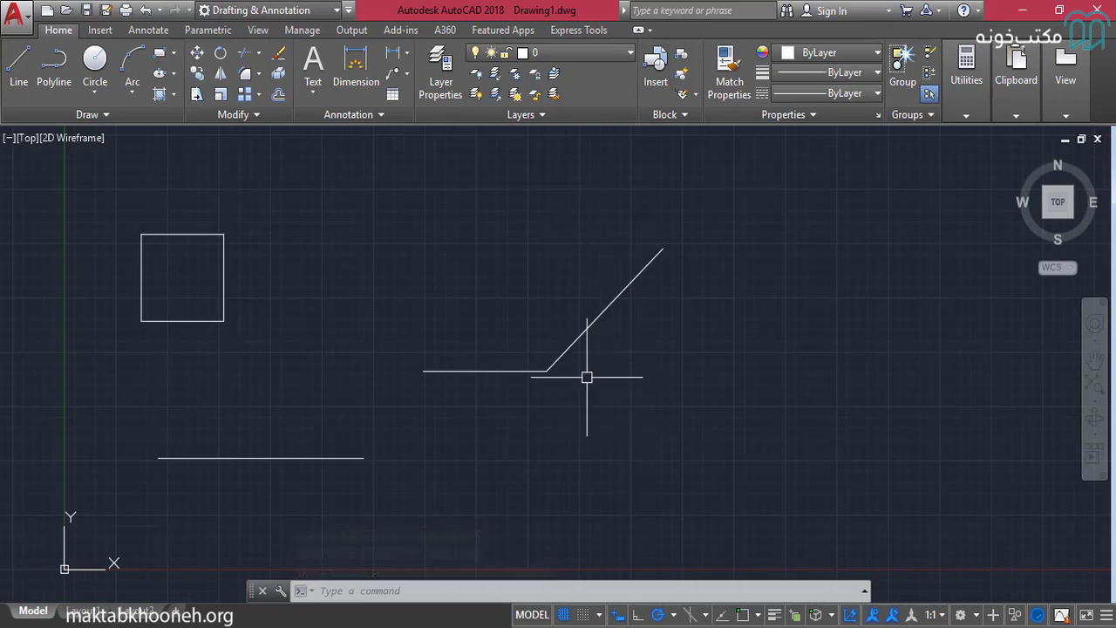
mouse_move(487, 433)
middle_down()
mouse_move(539, 454)
mouse_move(531, 433)
middle_up()
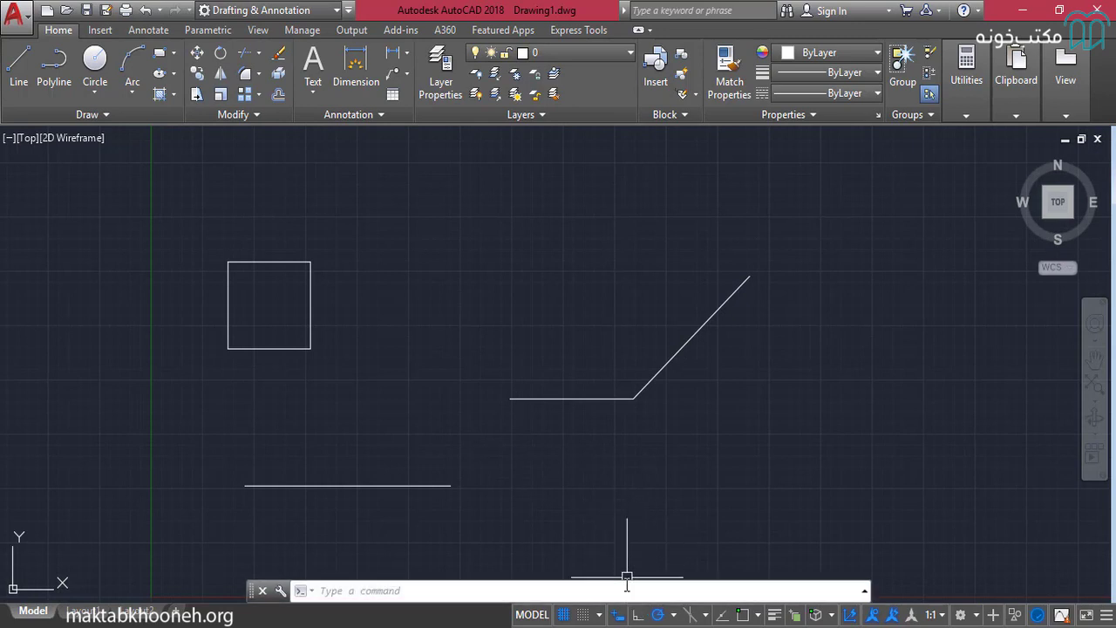
mouse_move(480, 411)
middle_down()
mouse_move(518, 428)
mouse_move(509, 404)
mouse_move(487, 399)
middle_up()
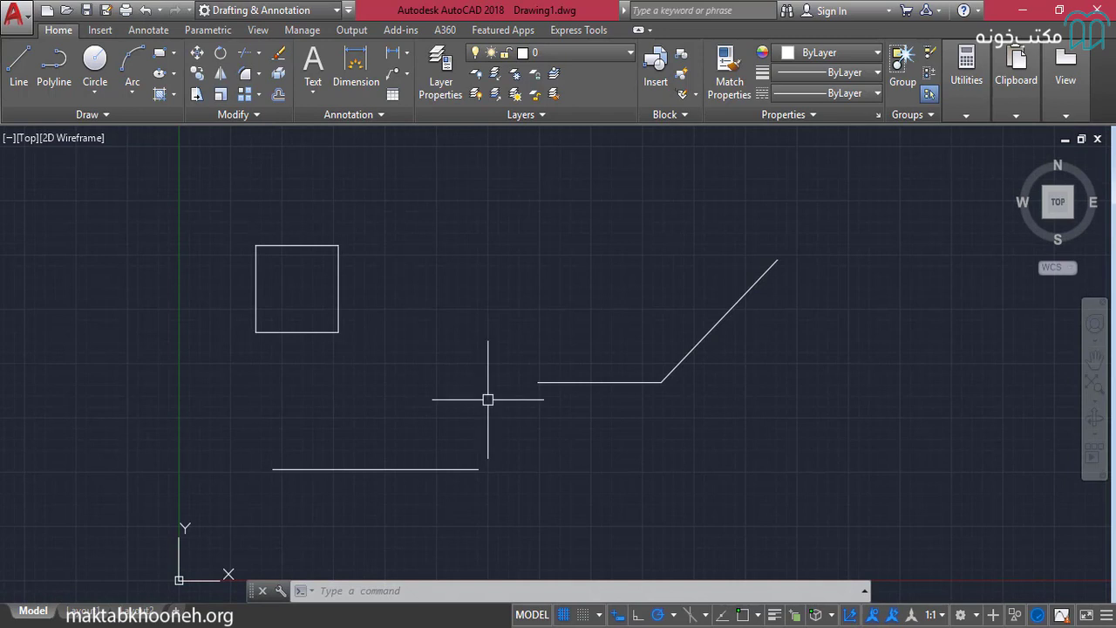
middle_drag(444, 334, 418, 357)
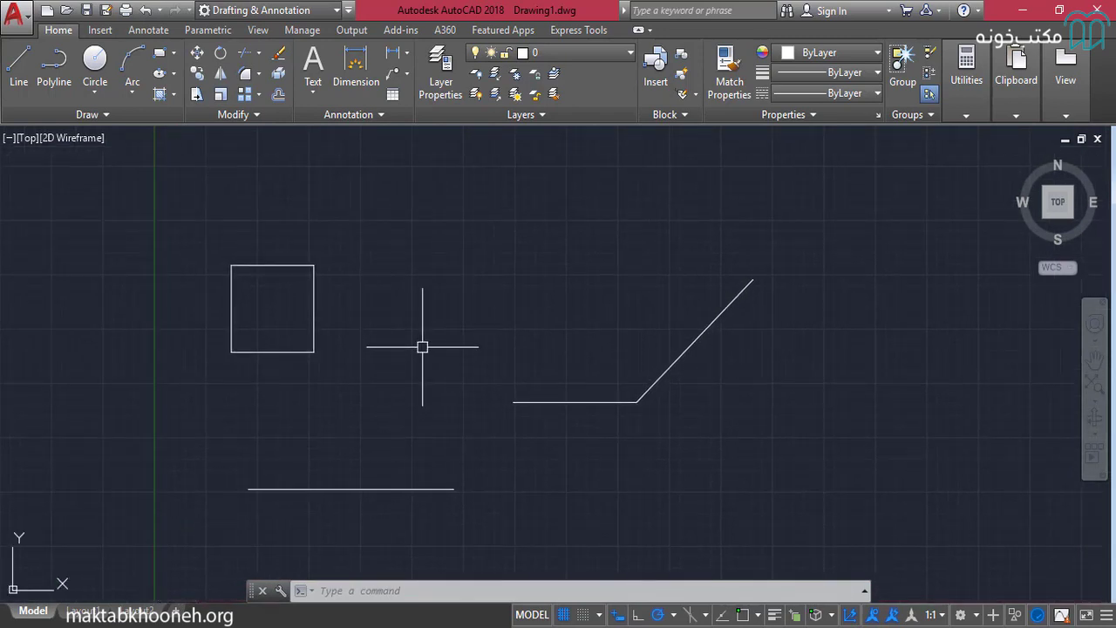
mouse_move(444, 334)
middle_down()
mouse_move(419, 325)
mouse_move(389, 342)
middle_up()
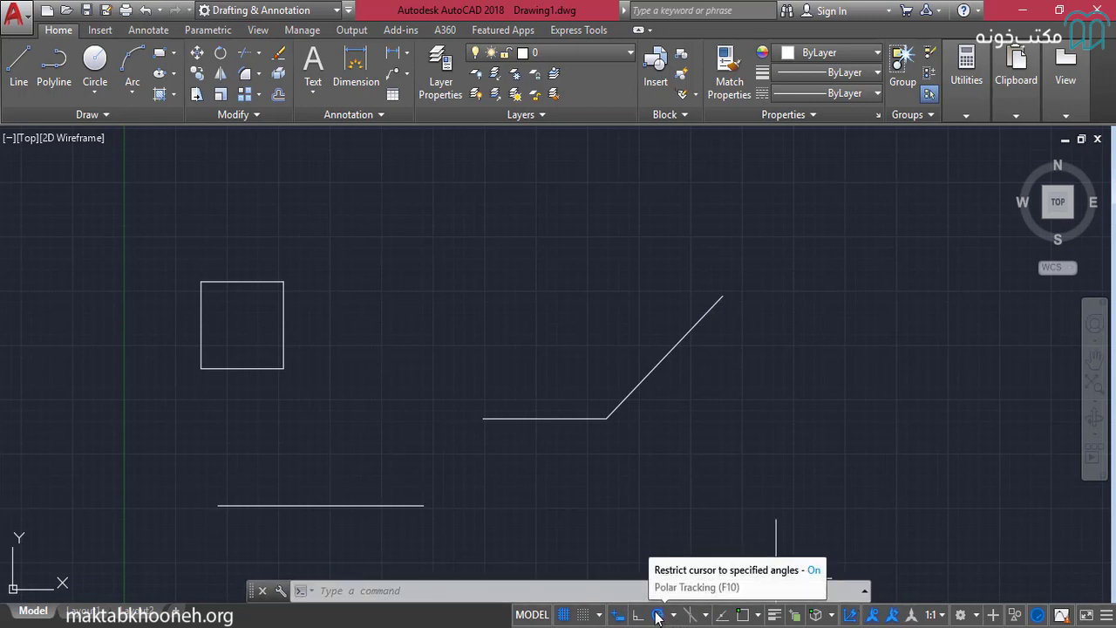
Step: Set the polar tracking angle increment to 30° (30, 60, 90, 120...)
click(675, 616)
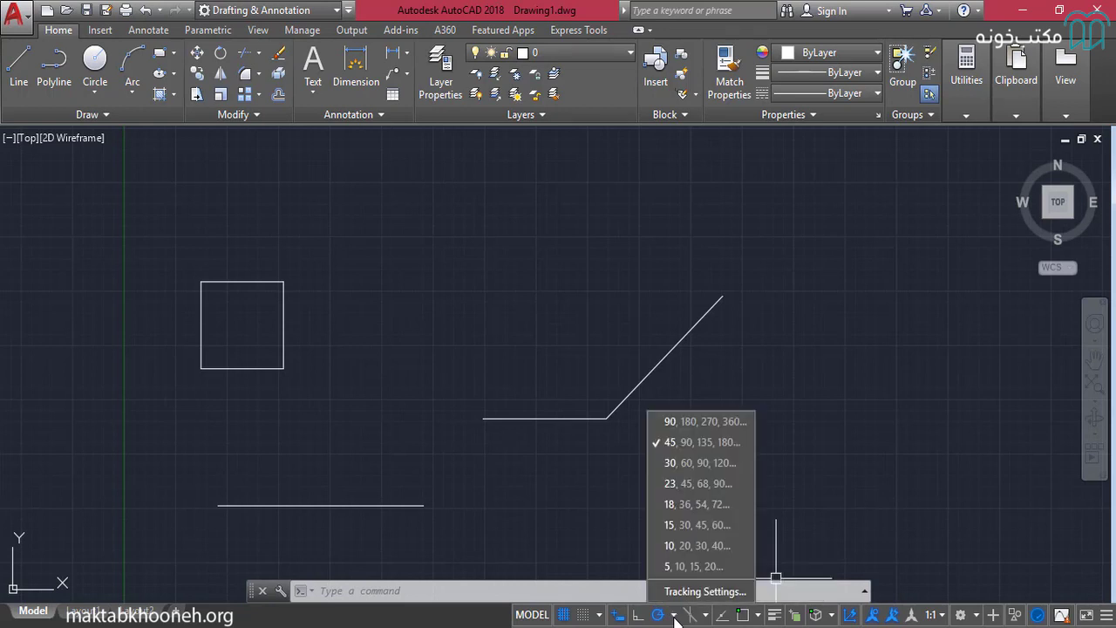
click(675, 619)
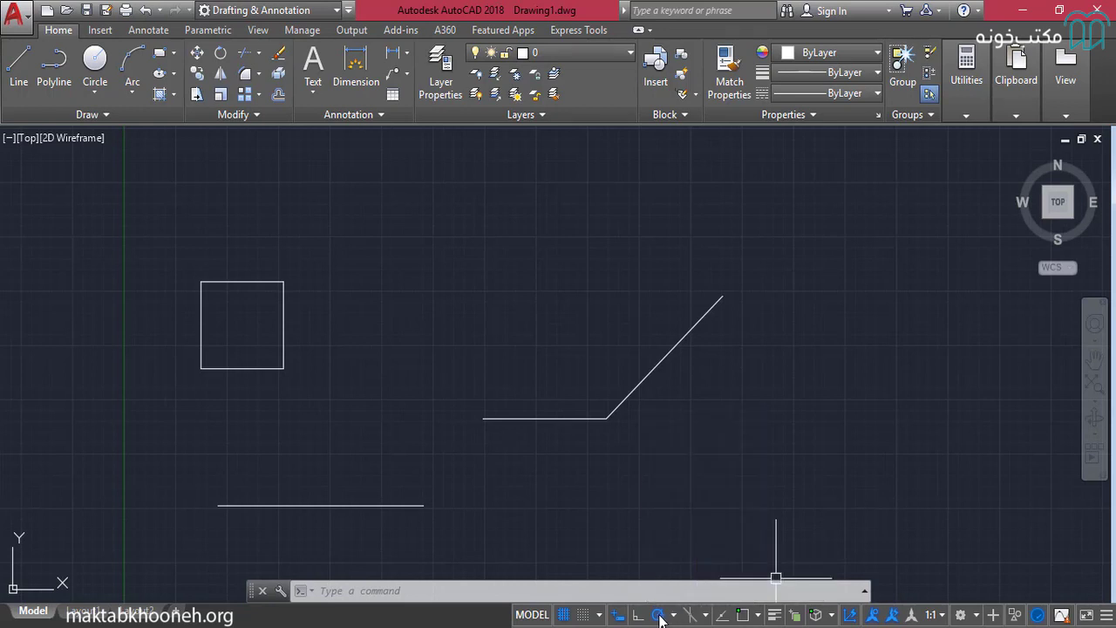
right_click(660, 618)
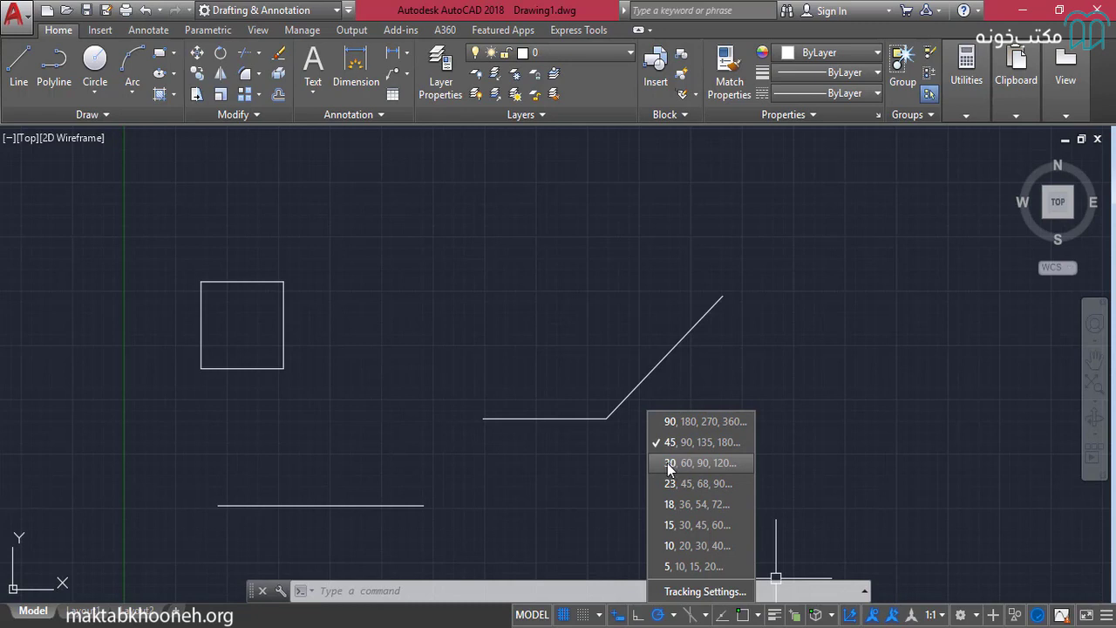
click(700, 463)
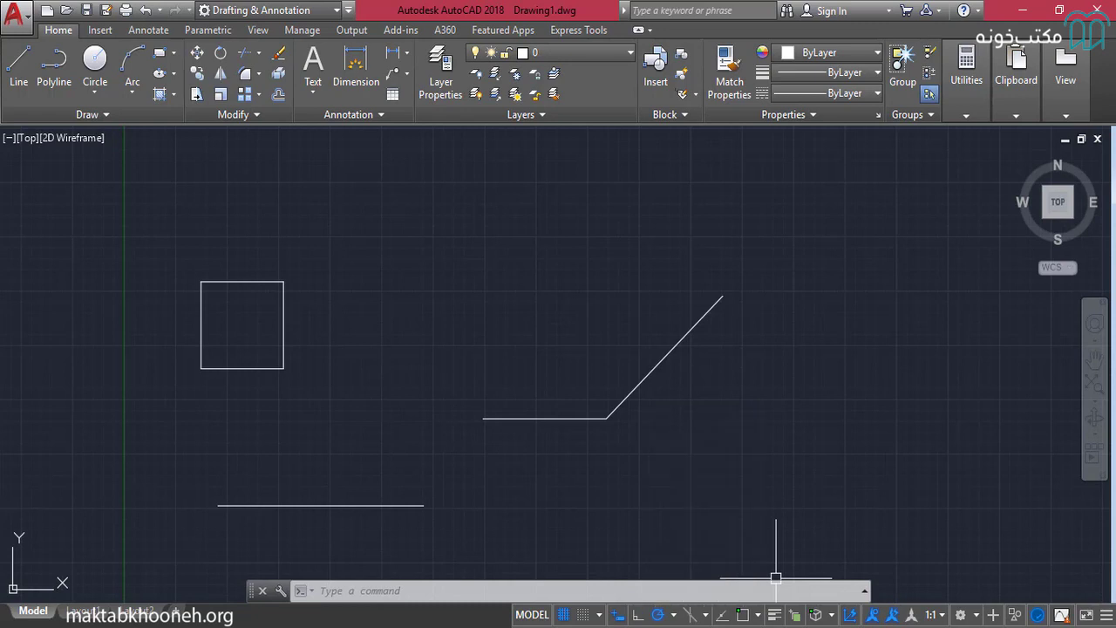
middle_drag(529, 319, 572, 374)
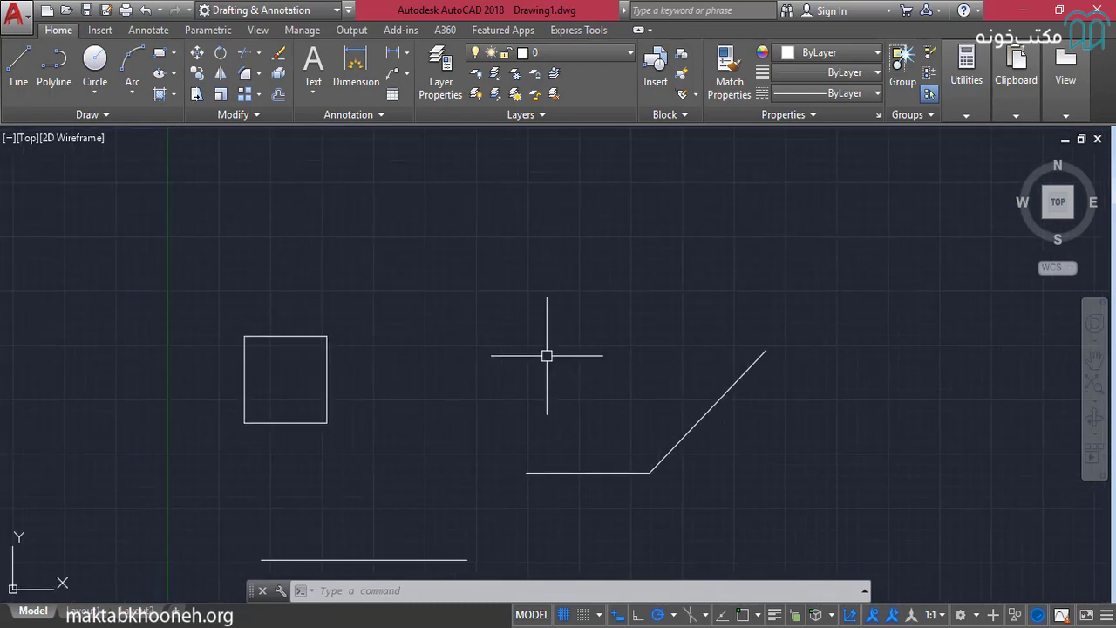
Step: Start a new line and draw 30 units at 30°, then 100 units at 60°
click(19, 63)
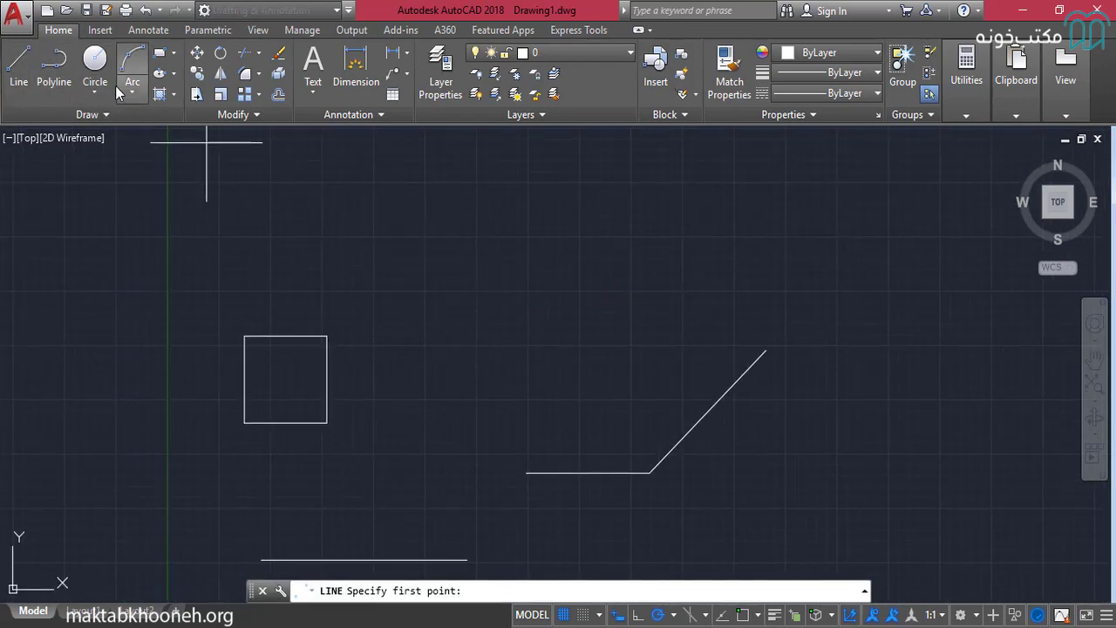
middle_drag(535, 323, 555, 357)
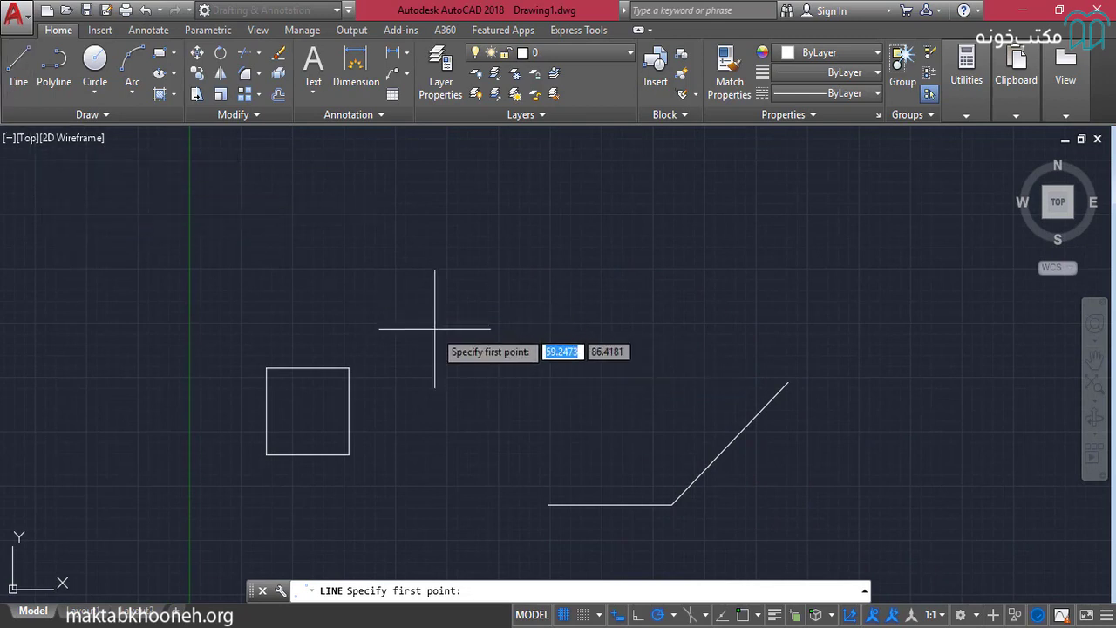
click(473, 358)
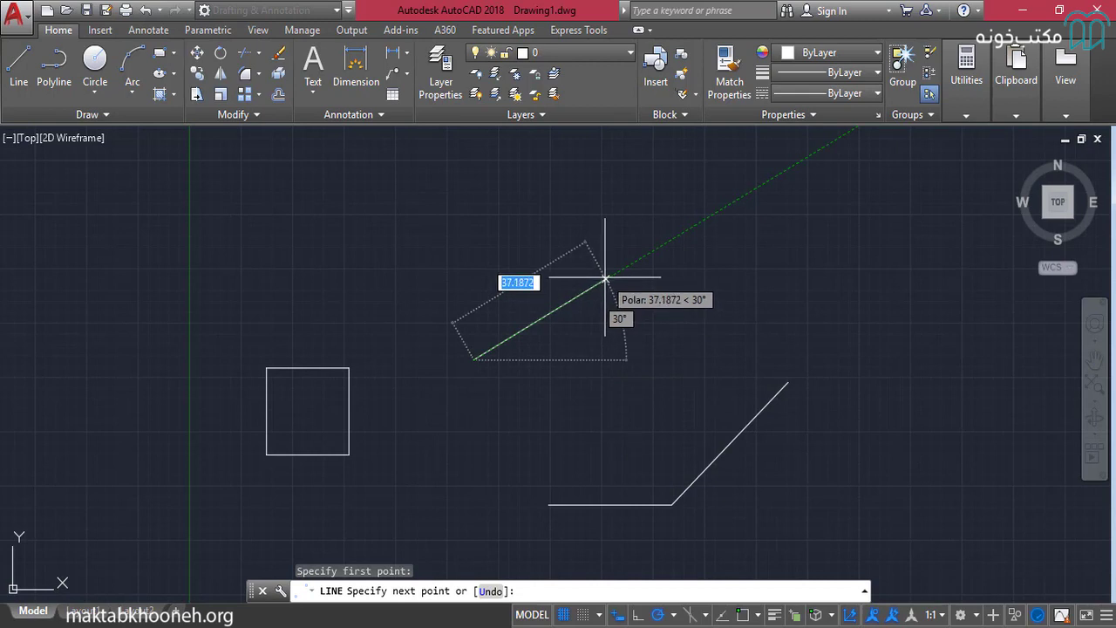
text(30)
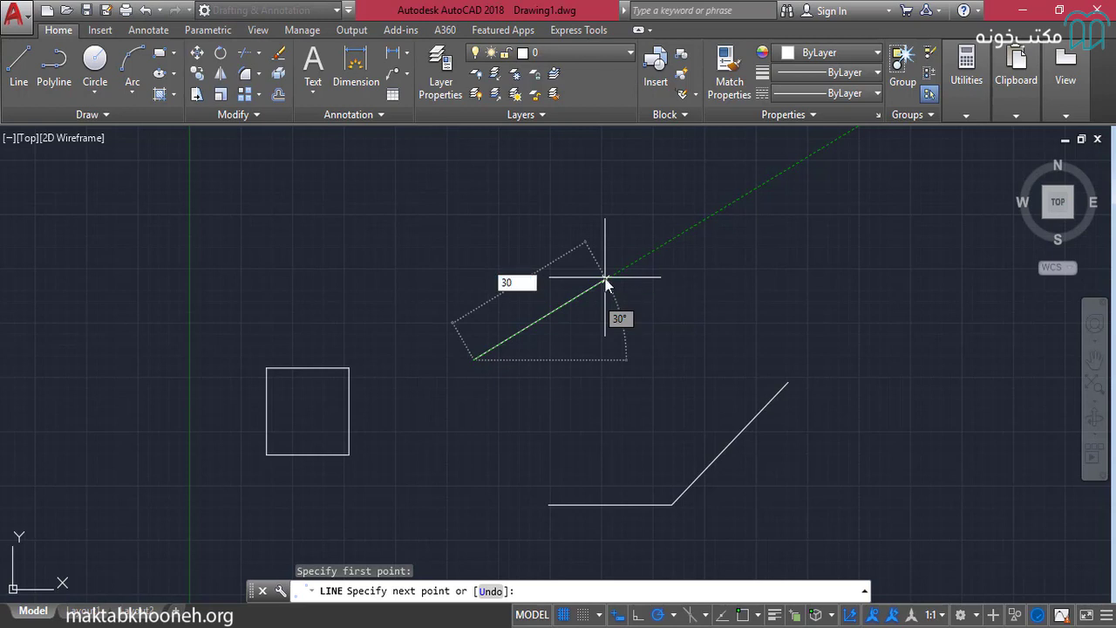
key(Return)
mouse_move(590, 214)
middle_down()
mouse_move(549, 227)
mouse_move(538, 300)
middle_up()
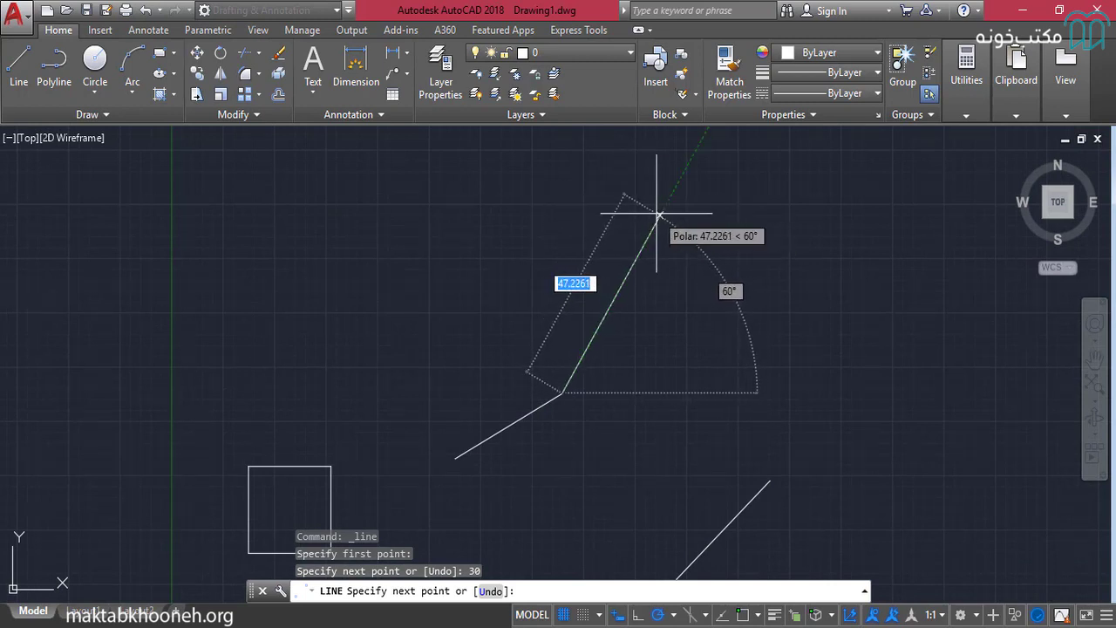
text(100)
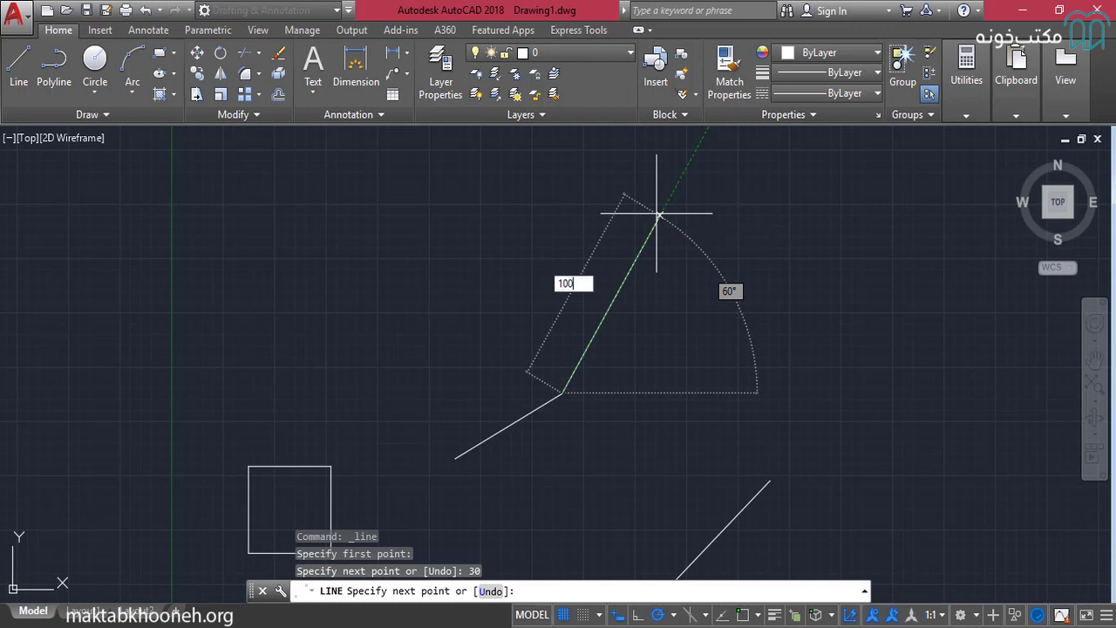
key(Return)
key(Escape)
scroll(523, 279, down, 3)
scroll(521, 287, down, 1)
mouse_move(521, 287)
middle_down()
mouse_move(470, 347)
mouse_move(471, 365)
middle_up()
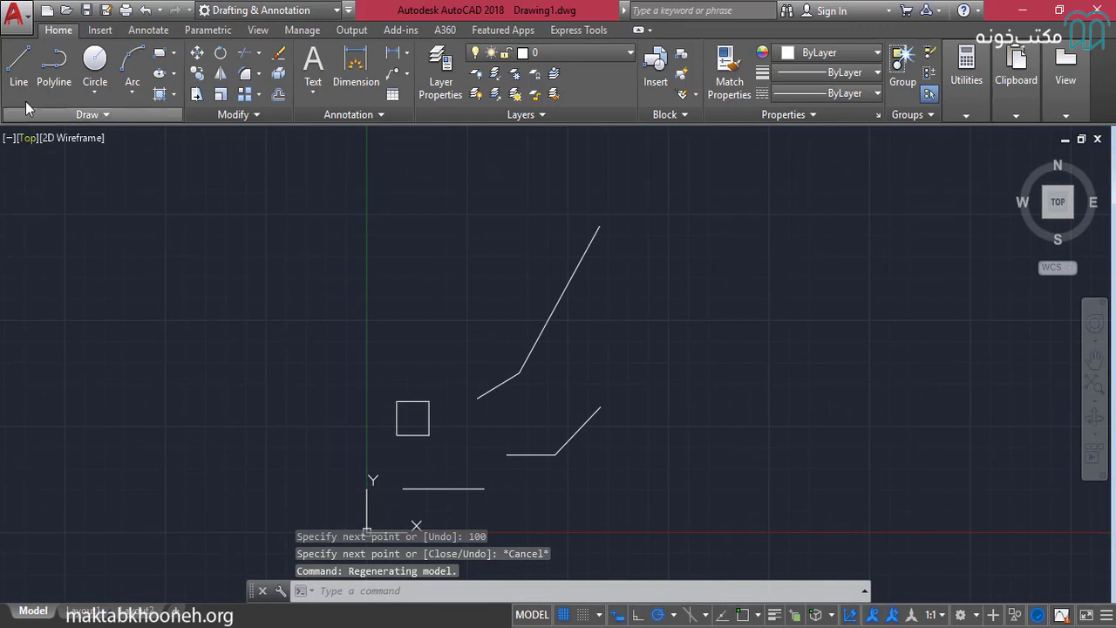
Step: Draw the hexagon's first two 30-unit edges at 0° and 60° from a new corner point
click(16, 61)
middle_drag(409, 362, 467, 397)
scroll(463, 394, up, 2)
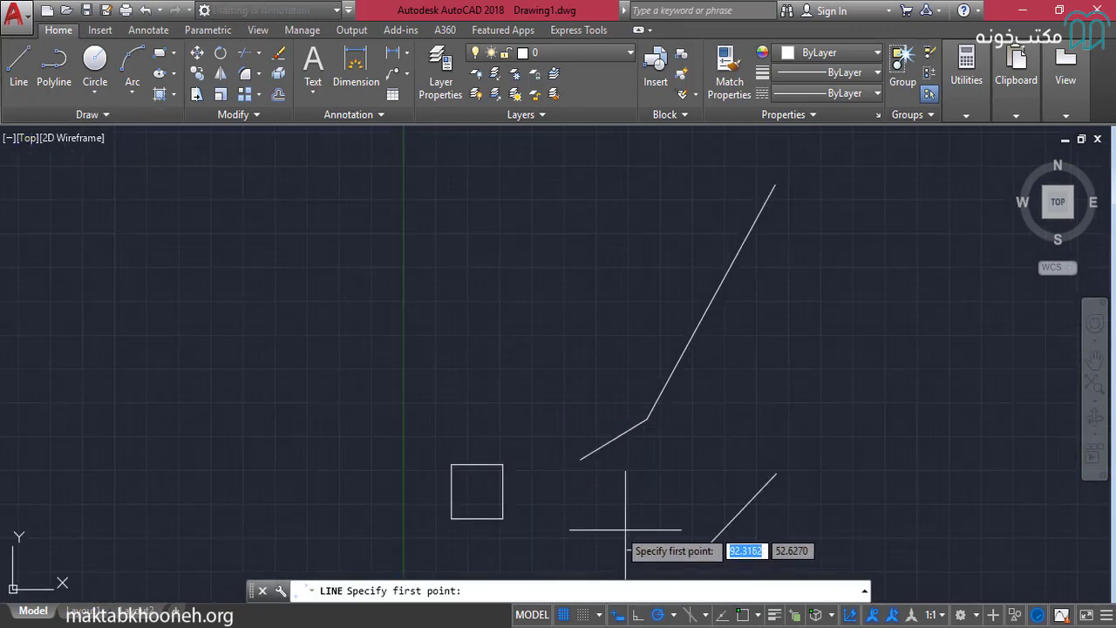
click(665, 611)
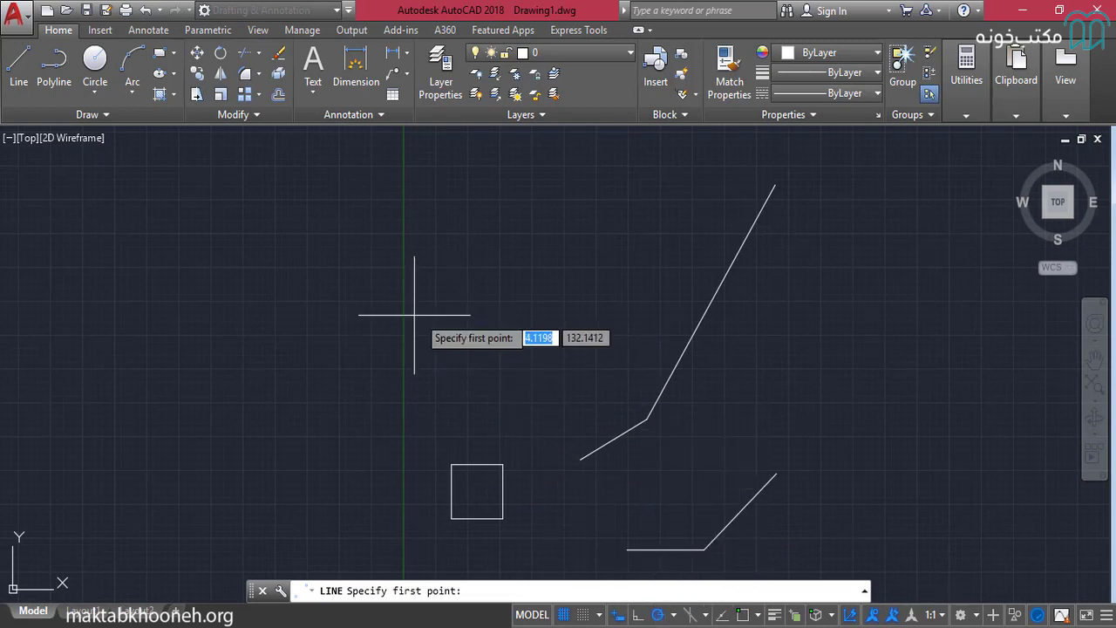
middle_drag(450, 314, 433, 360)
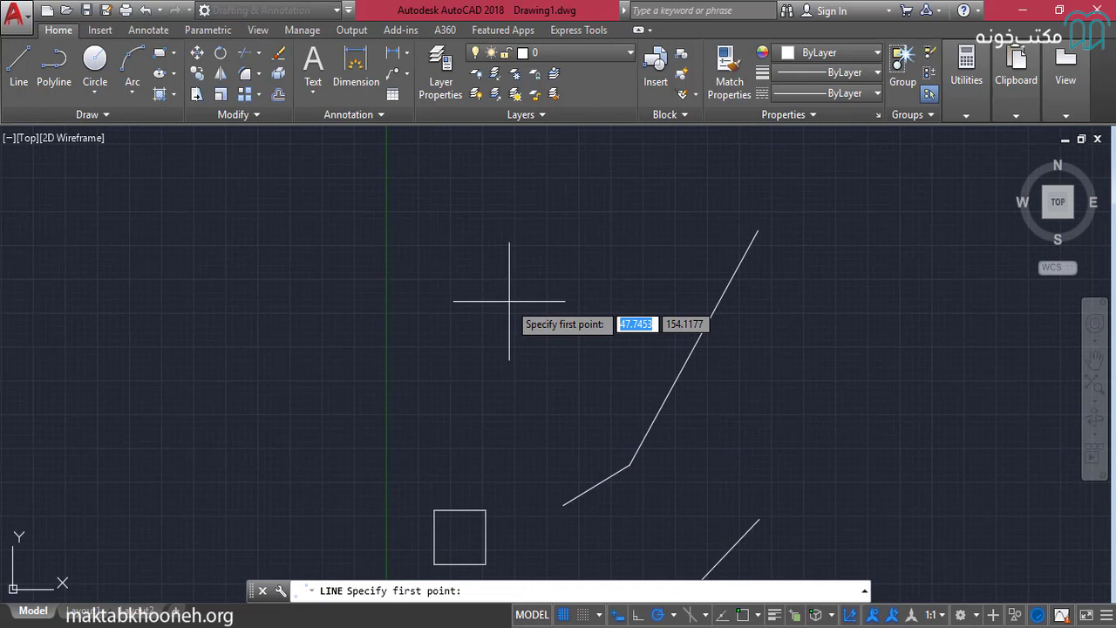
click(440, 335)
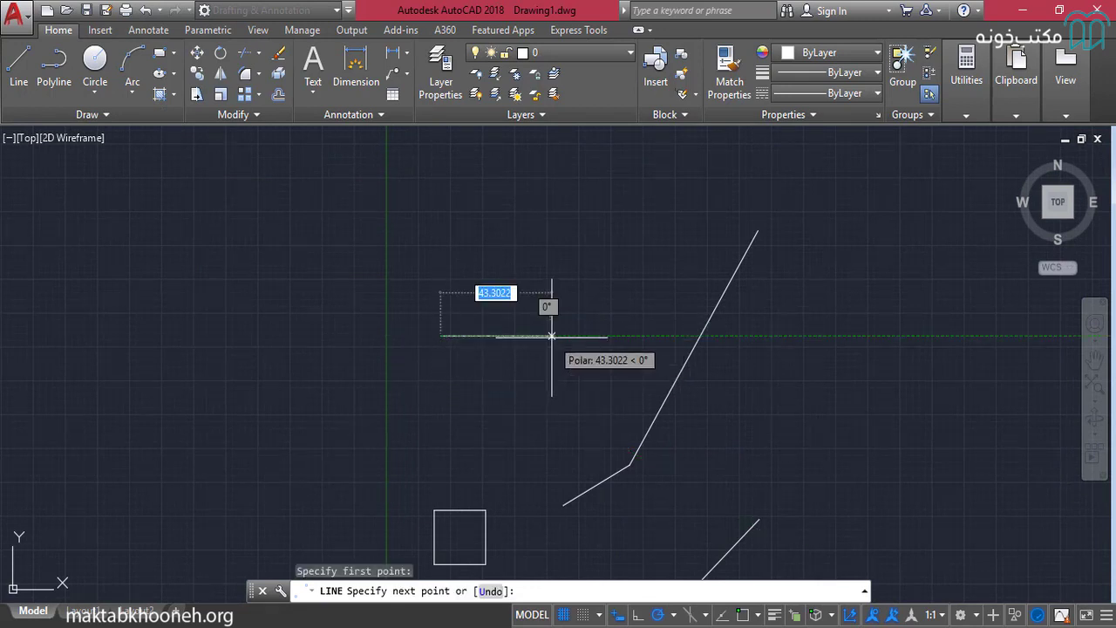
text(30)
key(Return)
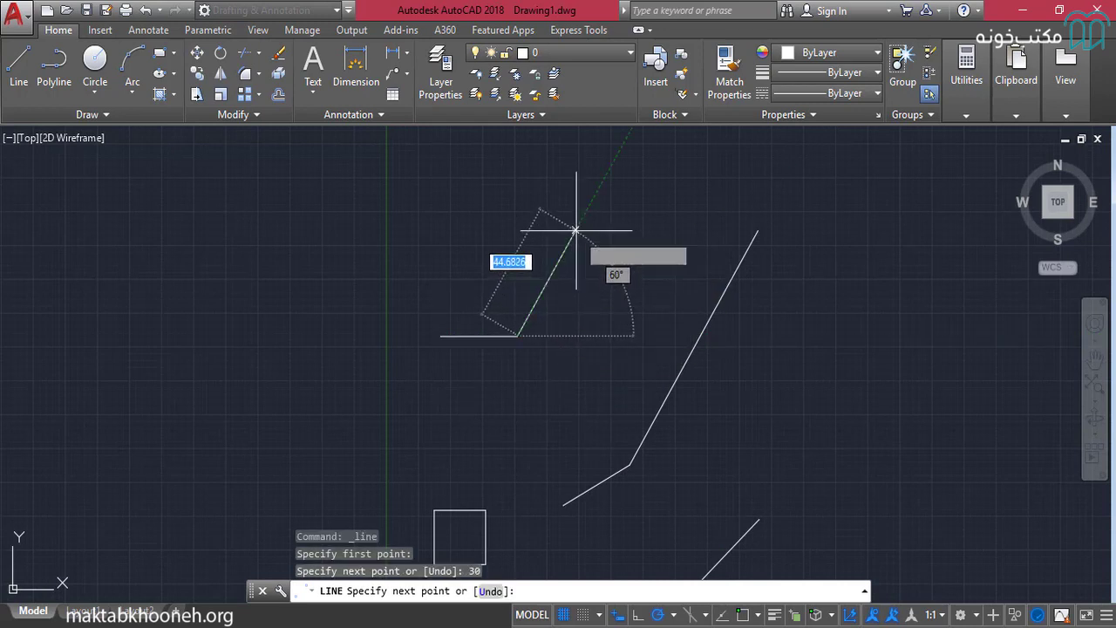
text(30)
key(Return)
Step: Add 30-unit edges at 120°, 180° and 240°, then close the hexagon at its start corner
middle_drag(487, 182, 514, 296)
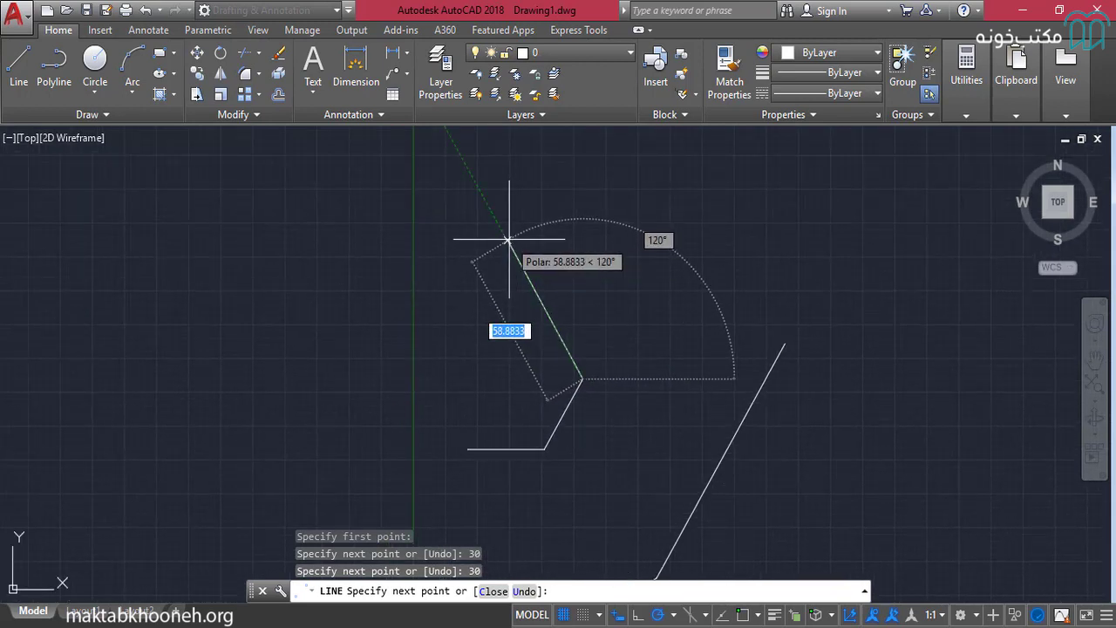
text(30)
key(Return)
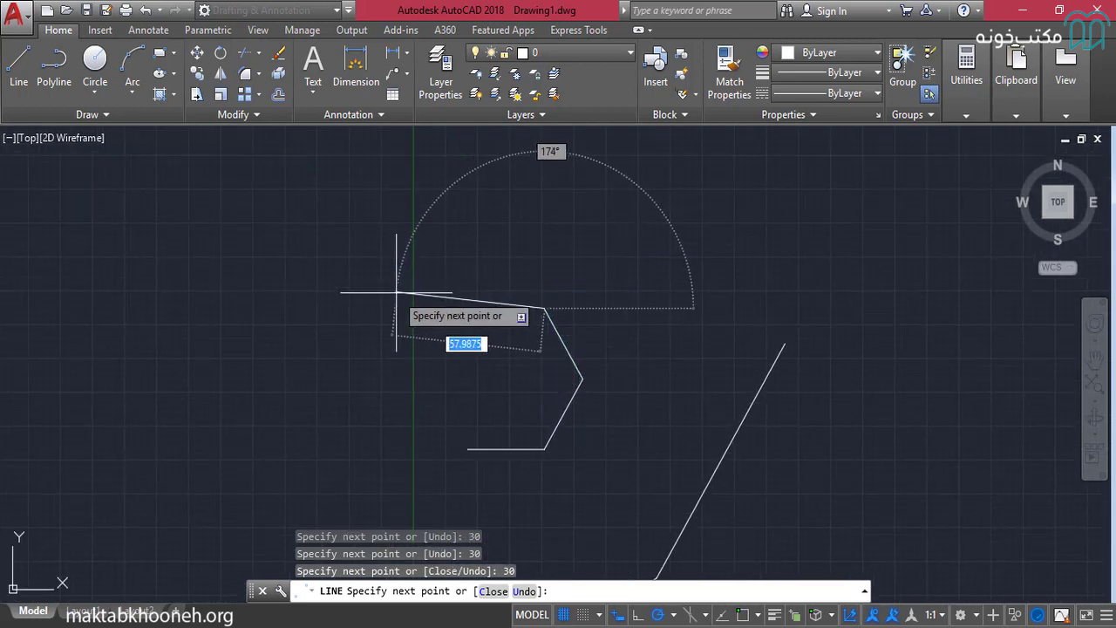
text(30)
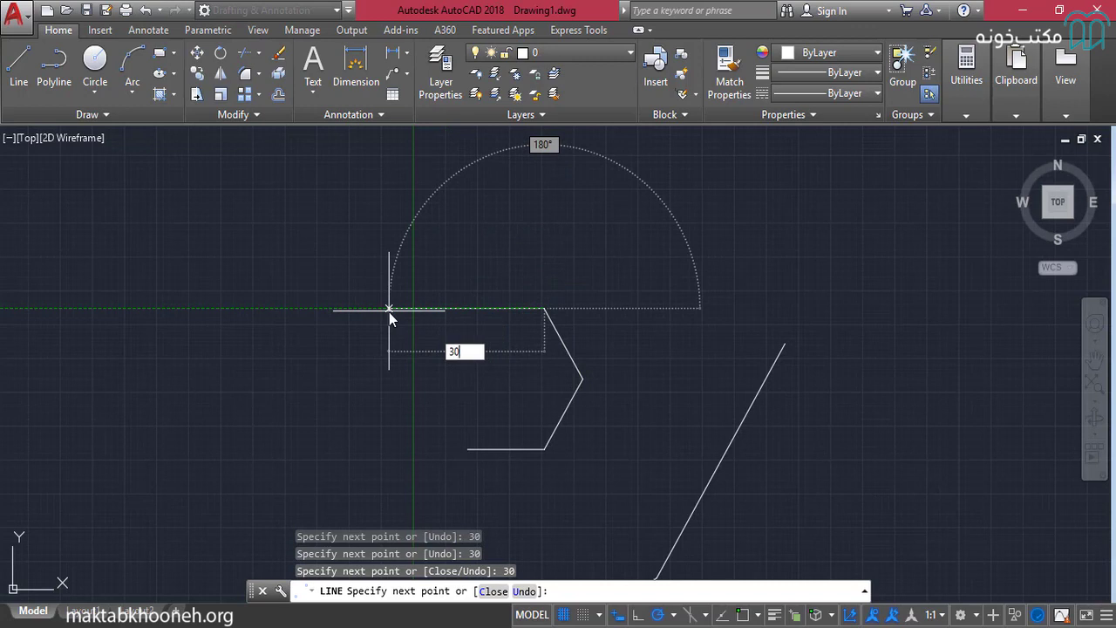
key(Return)
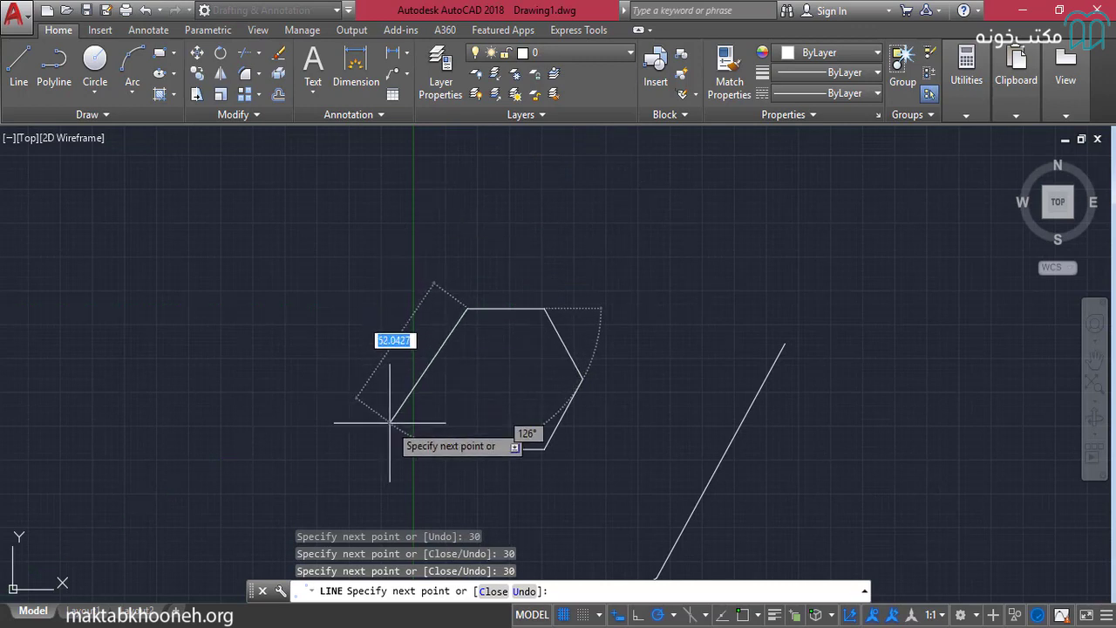
text(3)
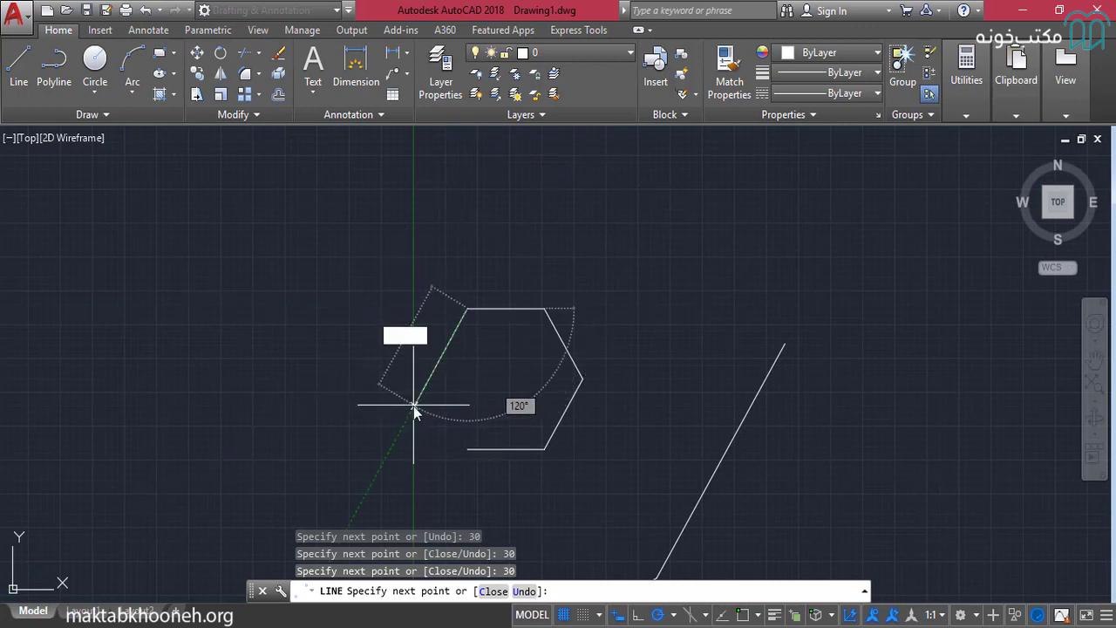
text(0)
key(Return)
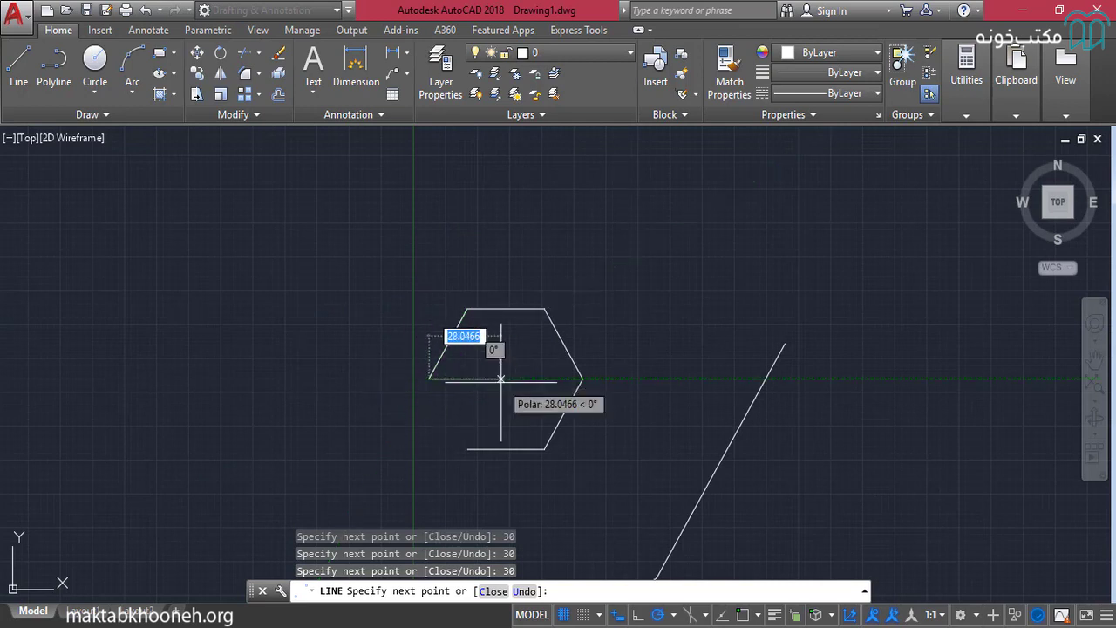
click(467, 451)
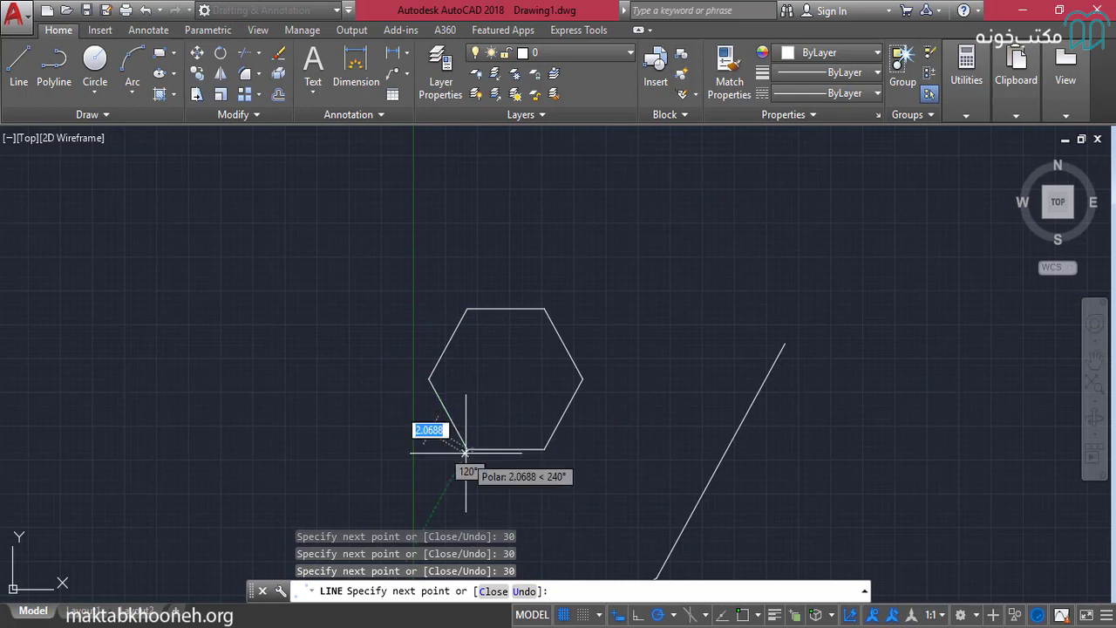
middle_drag(374, 455, 400, 285)
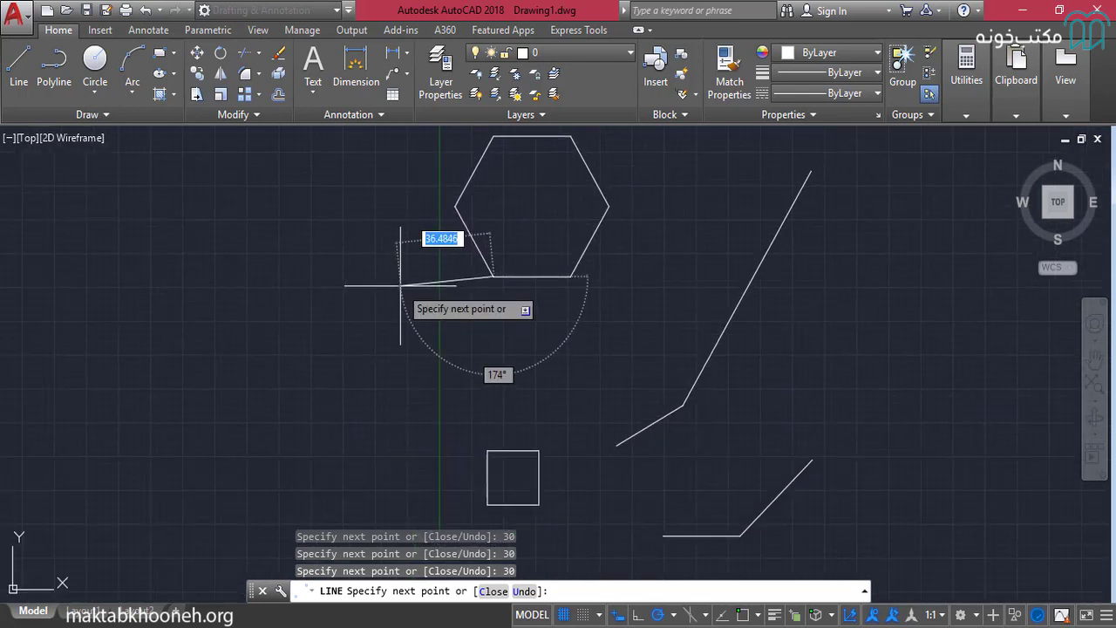